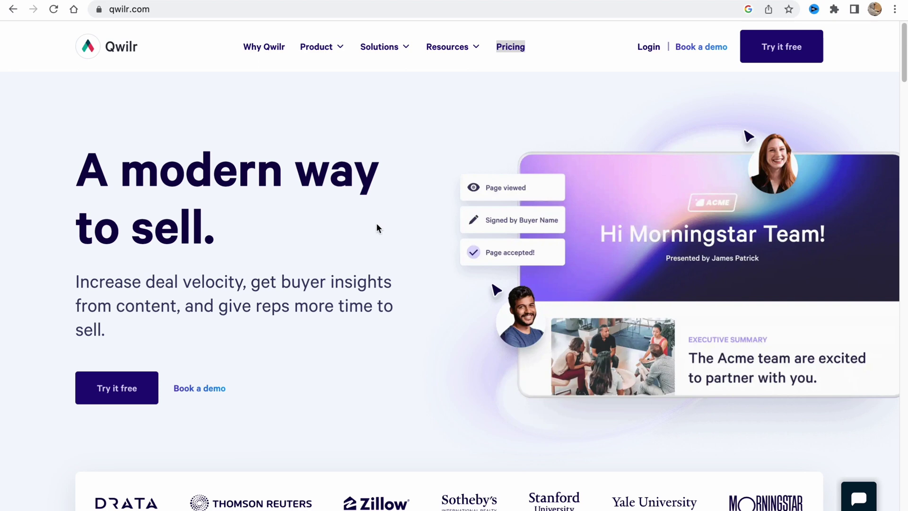
- Select the qwilr.com address, then scroll around the top of the homepage
{"action": "left_click", "coordinate": [170, 9]}
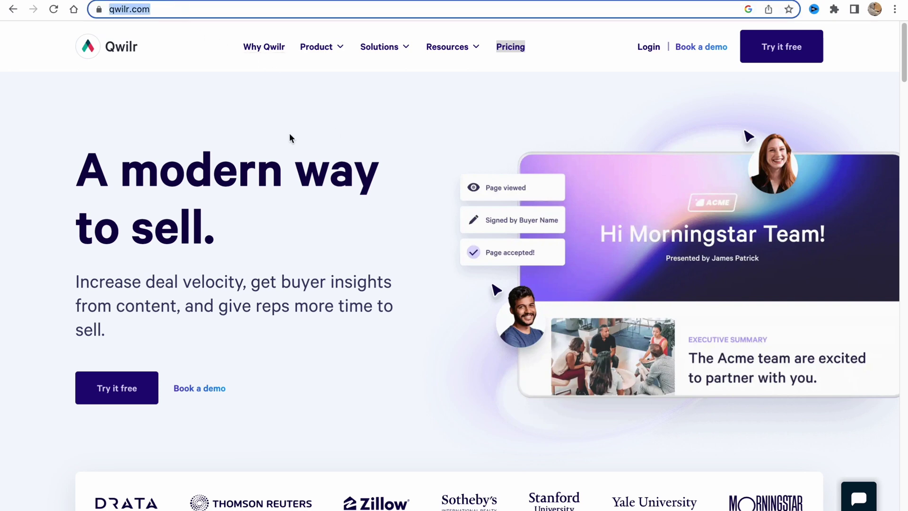
{"action": "left_click", "coordinate": [373, 232]}
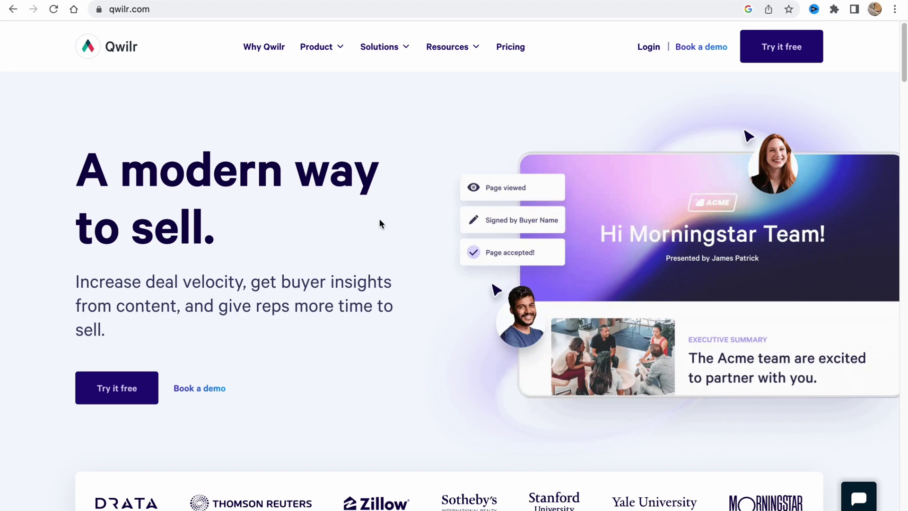
{"action": "scroll", "coordinate": [379, 232], "scroll_direction": "down", "scroll_amount": 5}
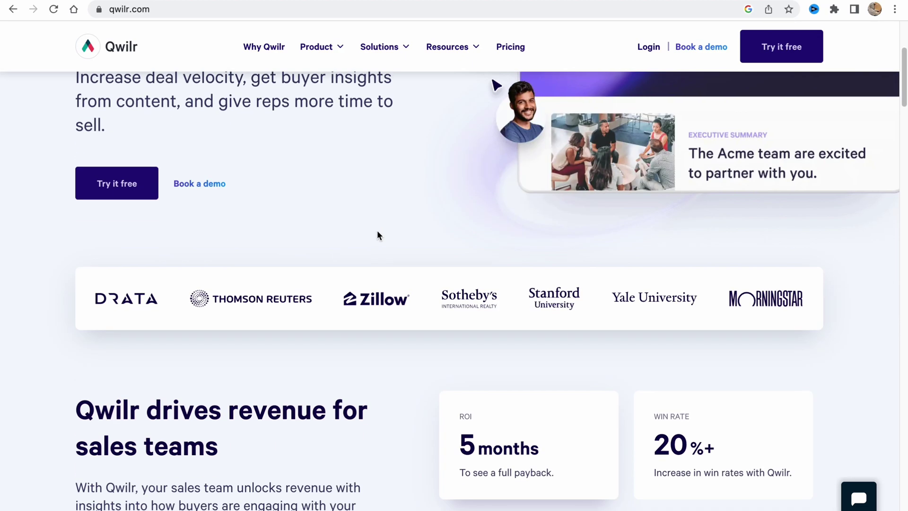
{"action": "scroll", "coordinate": [377, 231], "scroll_direction": "up", "scroll_amount": 2}
{"action": "scroll", "coordinate": [378, 231], "scroll_direction": "down", "scroll_amount": 3}
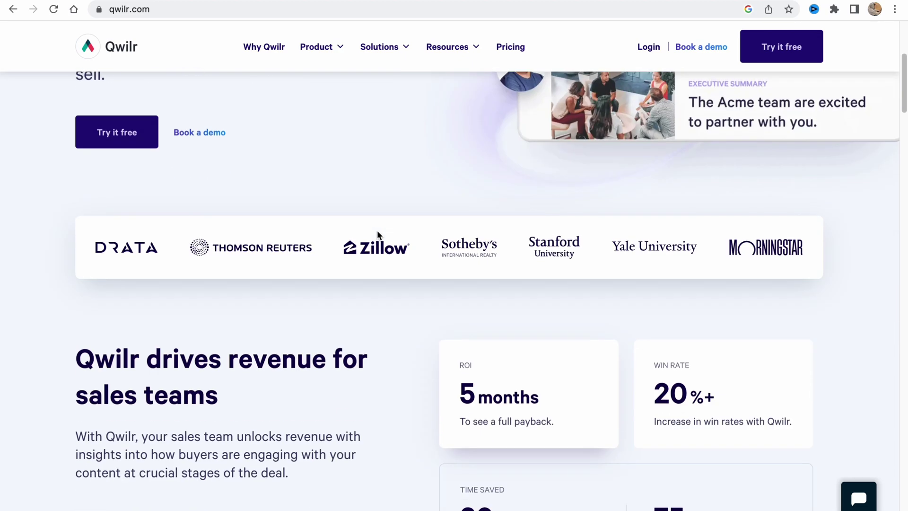
{"action": "scroll", "coordinate": [378, 231], "scroll_direction": "up", "scroll_amount": 3}
{"action": "scroll", "coordinate": [378, 231], "scroll_direction": "up", "scroll_amount": 2}
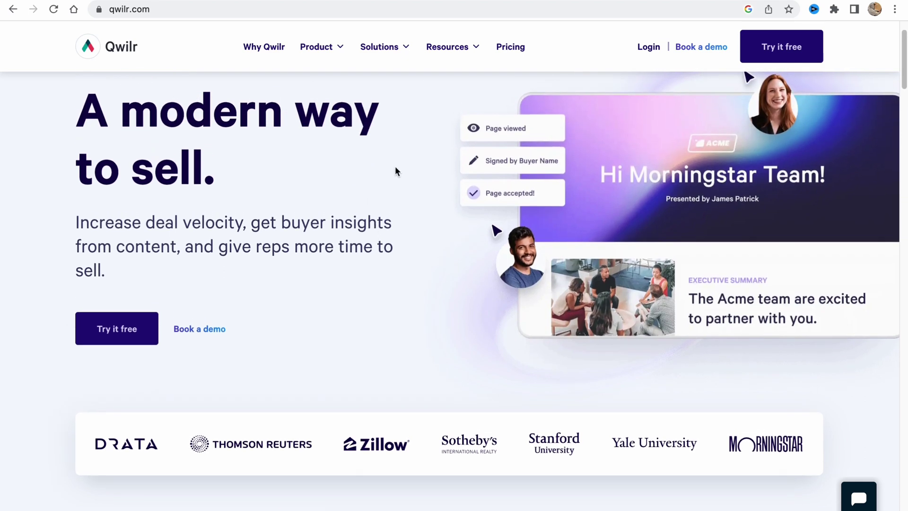
{"action": "scroll", "coordinate": [396, 175], "scroll_direction": "up", "scroll_amount": 1}
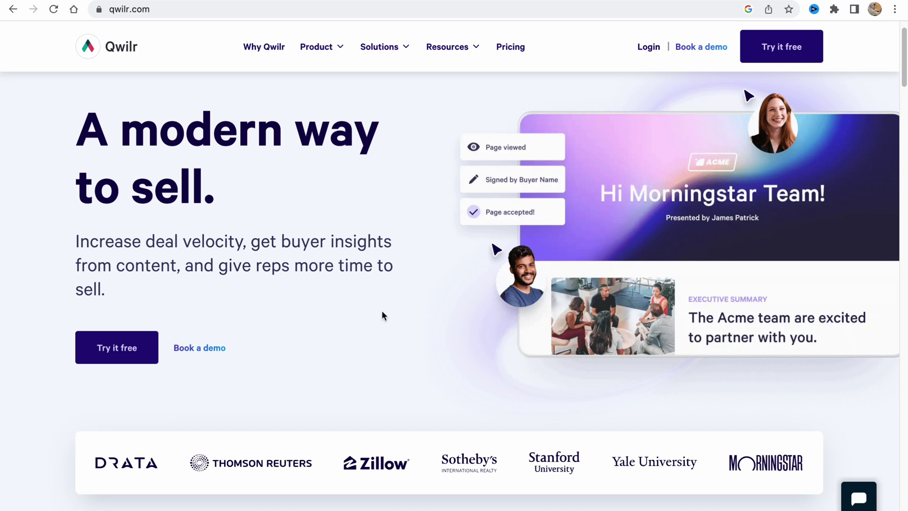
- Scroll further down the qwilr.com homepage and back to review its sections
{"action": "scroll", "coordinate": [383, 317], "scroll_direction": "down", "scroll_amount": 1}
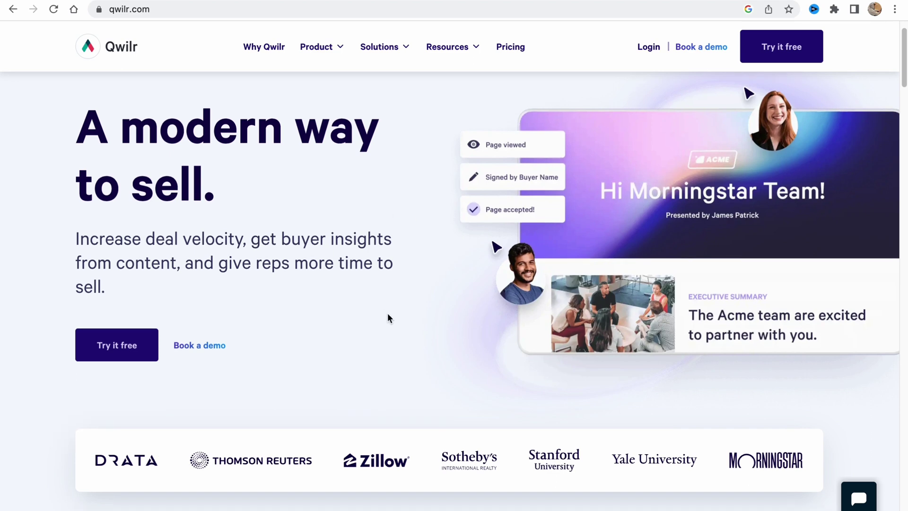
{"action": "scroll", "coordinate": [385, 318], "scroll_direction": "down", "scroll_amount": 2}
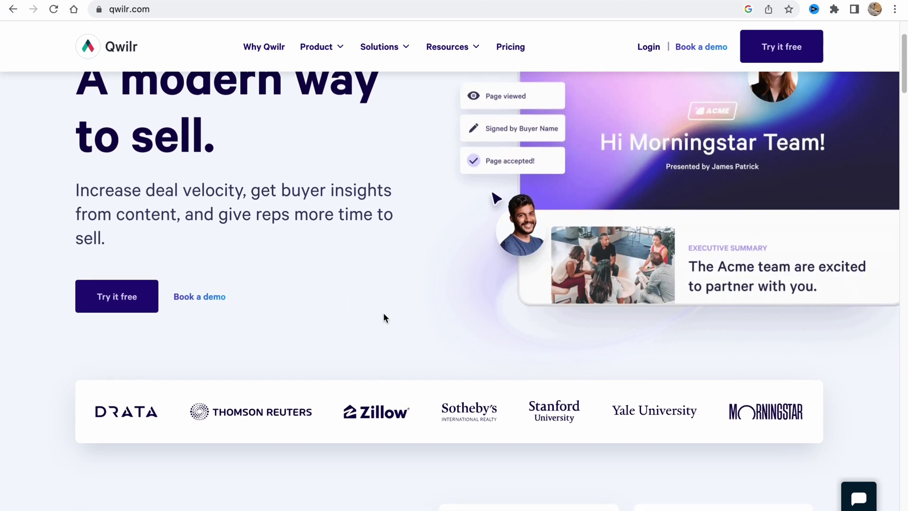
{"action": "scroll", "coordinate": [382, 317], "scroll_direction": "up", "scroll_amount": 2}
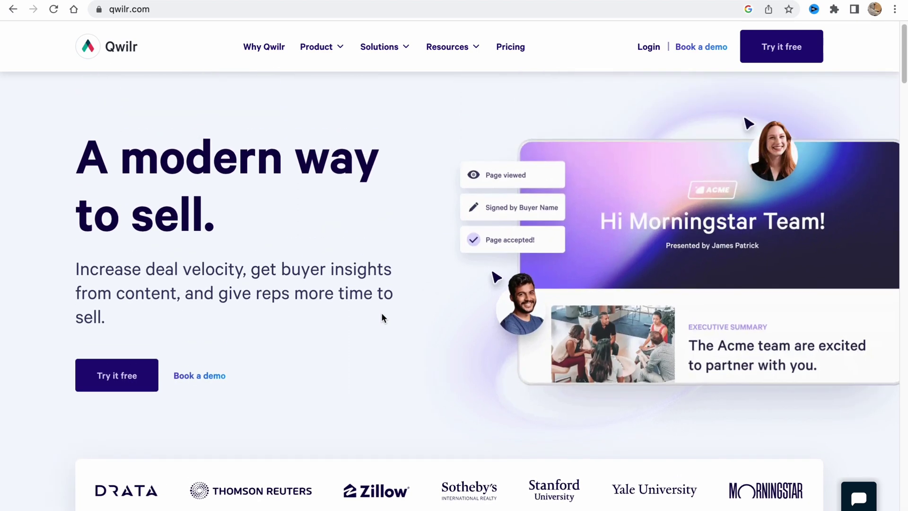
{"action": "scroll", "coordinate": [382, 317], "scroll_direction": "down", "scroll_amount": 2}
{"action": "scroll", "coordinate": [369, 308], "scroll_direction": "down", "scroll_amount": 3}
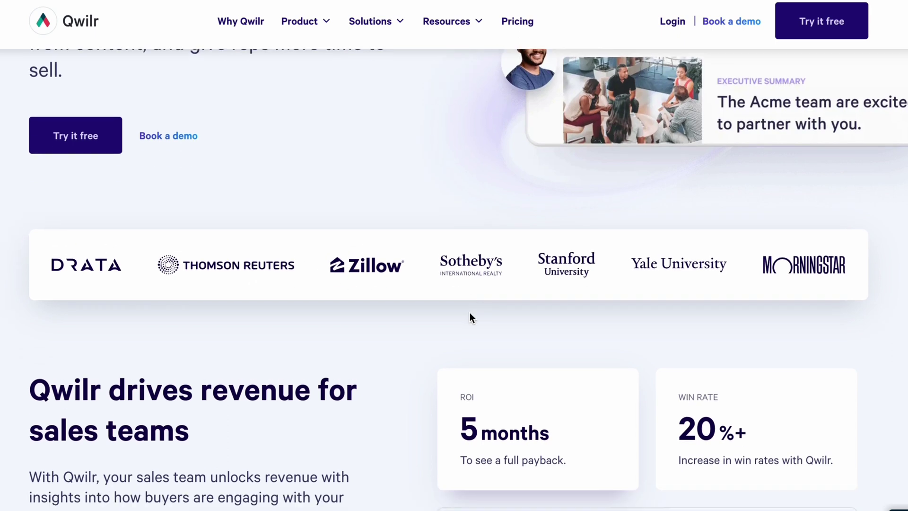
{"action": "scroll", "coordinate": [470, 312], "scroll_direction": "up", "scroll_amount": 2}
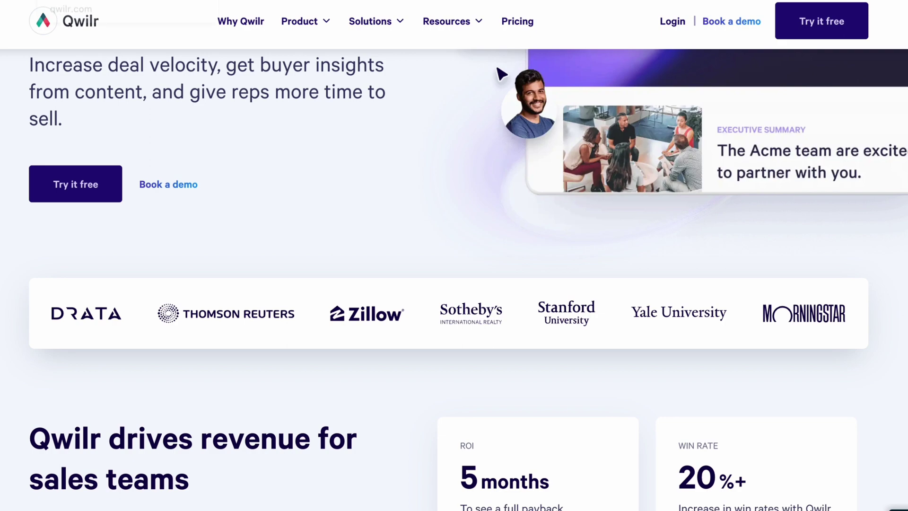
{"action": "scroll", "coordinate": [454, 270], "scroll_direction": "down", "scroll_amount": 10}
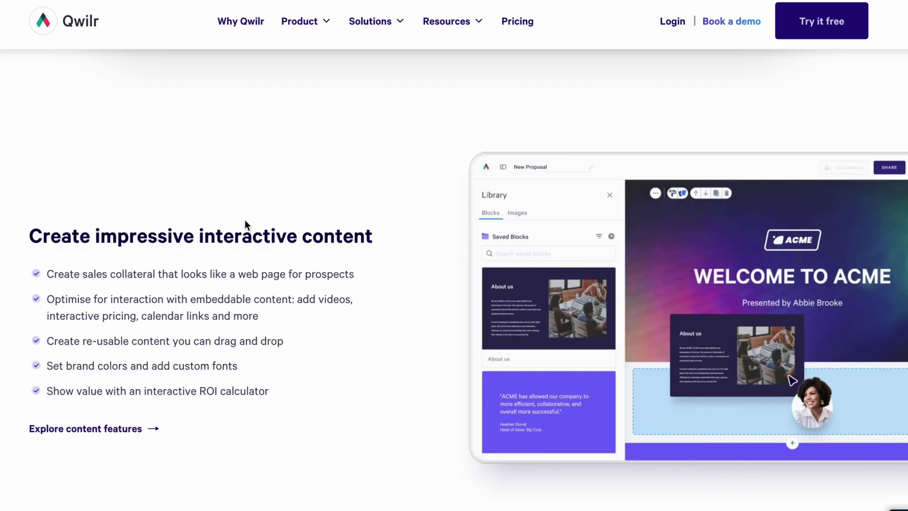
{"action": "scroll", "coordinate": [245, 221], "scroll_direction": "up", "scroll_amount": 10}
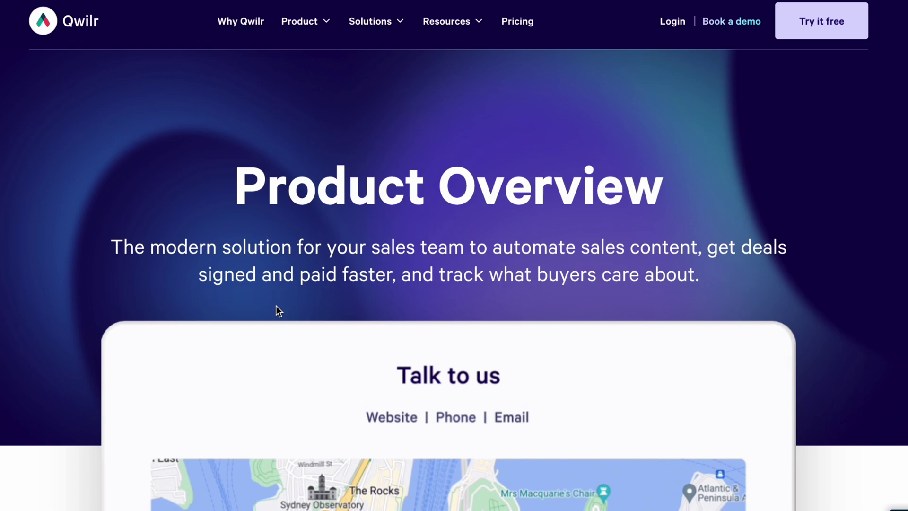
- Scroll the Product Overview past 'Create impressive interactive content' to the automation section
{"action": "scroll", "coordinate": [276, 322], "scroll_direction": "down", "scroll_amount": 10}
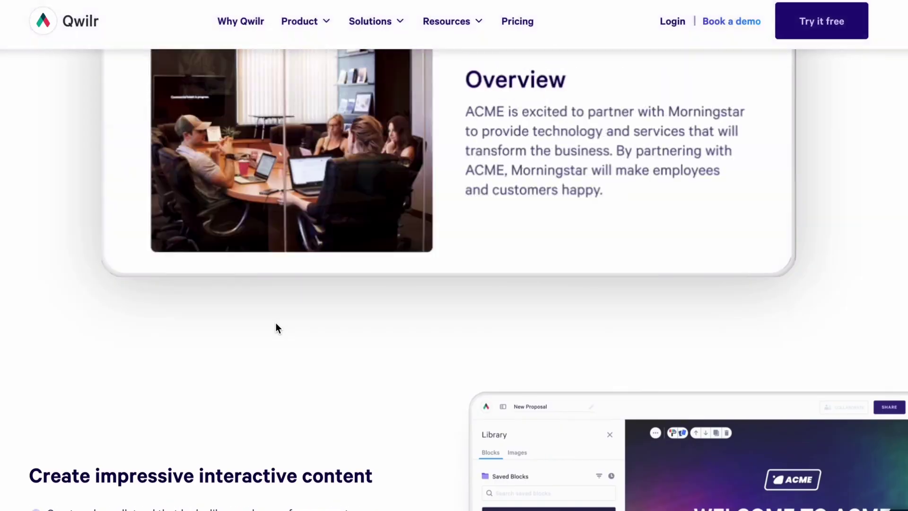
{"action": "scroll", "coordinate": [282, 326], "scroll_direction": "down", "scroll_amount": 5}
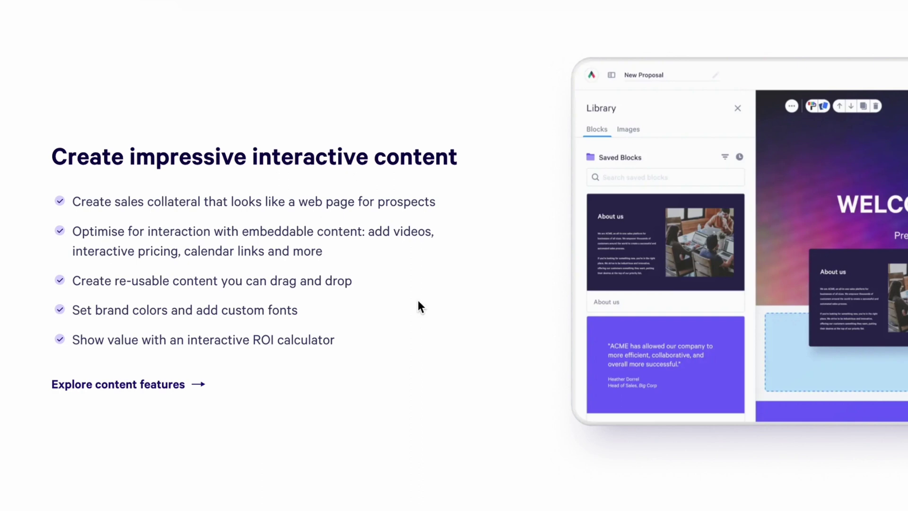
{"action": "scroll", "coordinate": [347, 390], "scroll_direction": "down", "scroll_amount": 9}
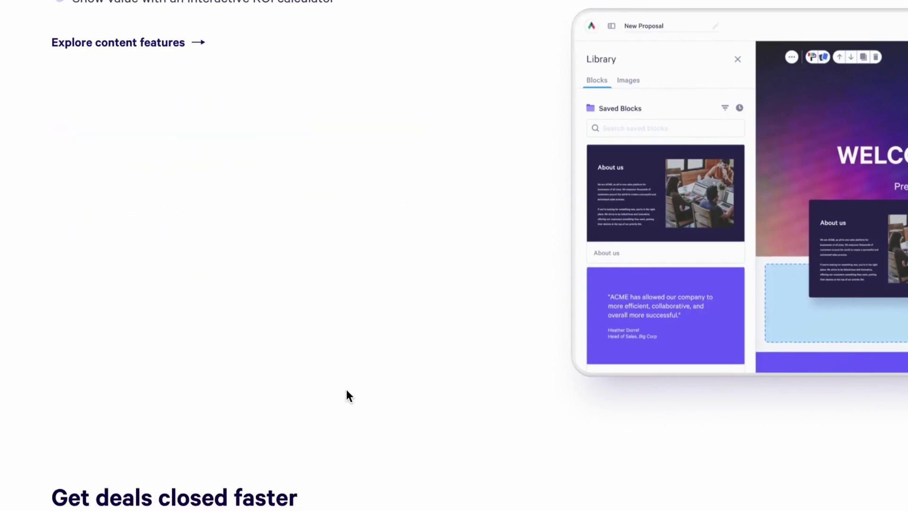
{"action": "scroll", "coordinate": [398, 402], "scroll_direction": "down", "scroll_amount": 4}
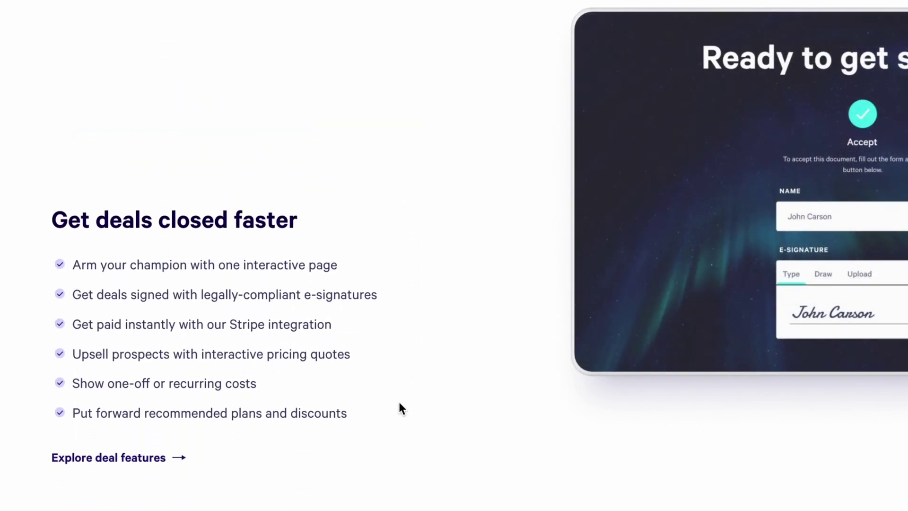
{"action": "scroll", "coordinate": [399, 401], "scroll_direction": "up", "scroll_amount": 3}
{"action": "scroll", "coordinate": [399, 402], "scroll_direction": "down", "scroll_amount": 4}
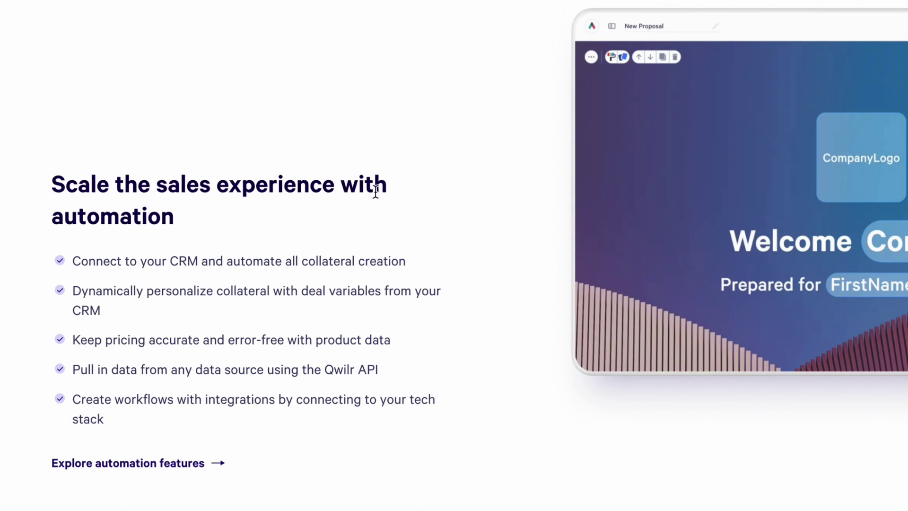
- Scroll the Product Overview down to the 'Explore content features' link
{"action": "scroll", "coordinate": [384, 190], "scroll_direction": "down", "scroll_amount": 1}
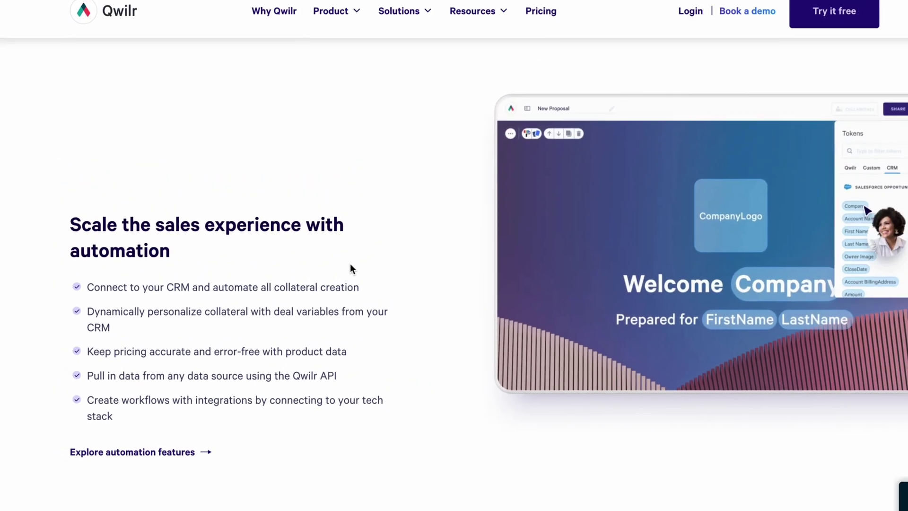
{"action": "scroll", "coordinate": [335, 283], "scroll_direction": "down", "scroll_amount": 5}
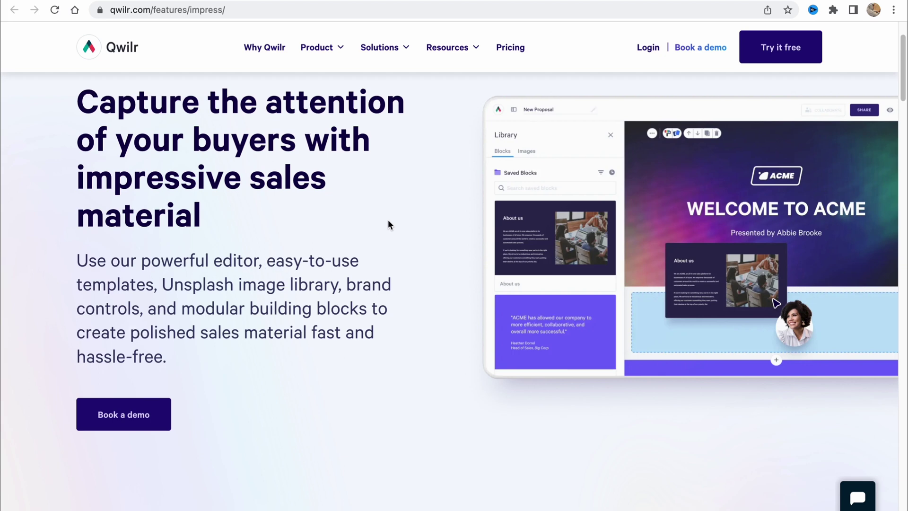
- Scroll down the Impress feature page about capturing buyers' attention
{"action": "scroll", "coordinate": [386, 221], "scroll_direction": "down", "scroll_amount": 1}
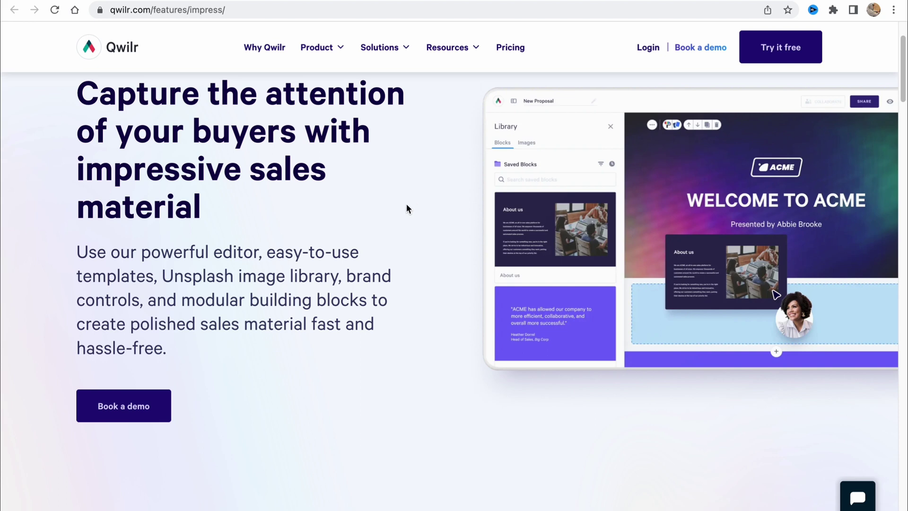
{"action": "scroll", "coordinate": [419, 211], "scroll_direction": "down", "scroll_amount": 3}
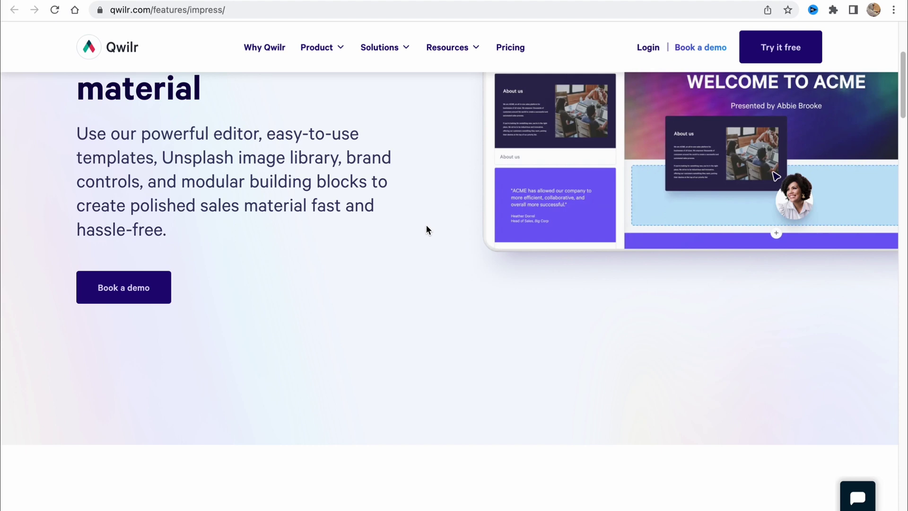
{"action": "scroll", "coordinate": [427, 226], "scroll_direction": "down", "scroll_amount": 5}
{"action": "scroll", "coordinate": [560, 283], "scroll_direction": "down", "scroll_amount": 2}
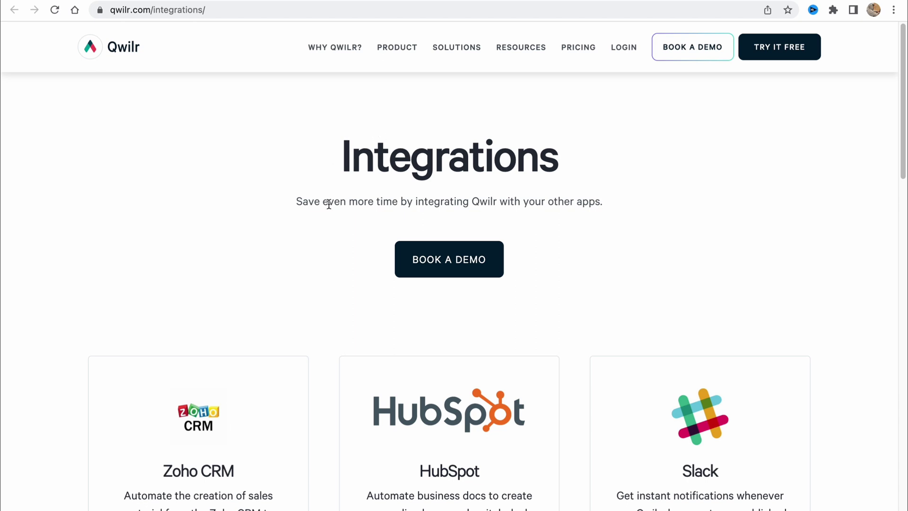
- Scroll through the integration cards, including Zoho CRM, HubSpot and Slack
{"action": "scroll", "coordinate": [405, 239], "scroll_direction": "down", "scroll_amount": 3}
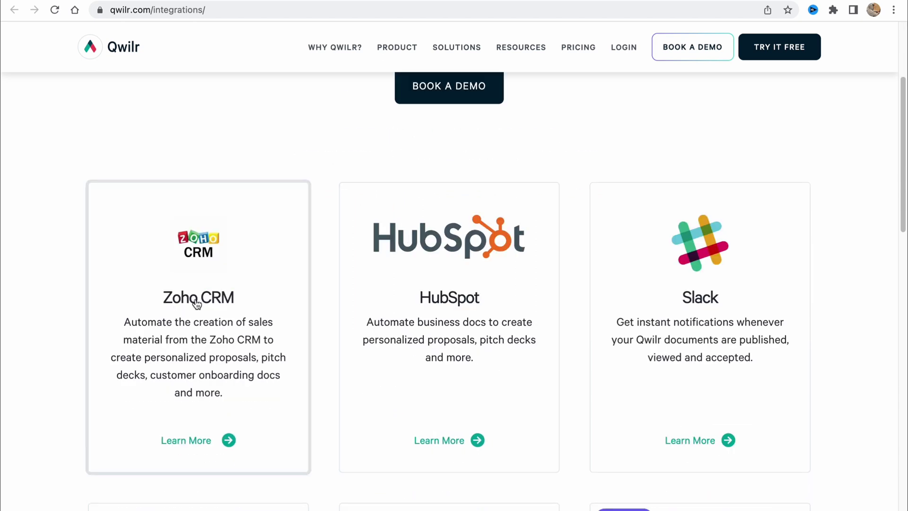
{"action": "scroll", "coordinate": [447, 308], "scroll_direction": "down", "scroll_amount": 1}
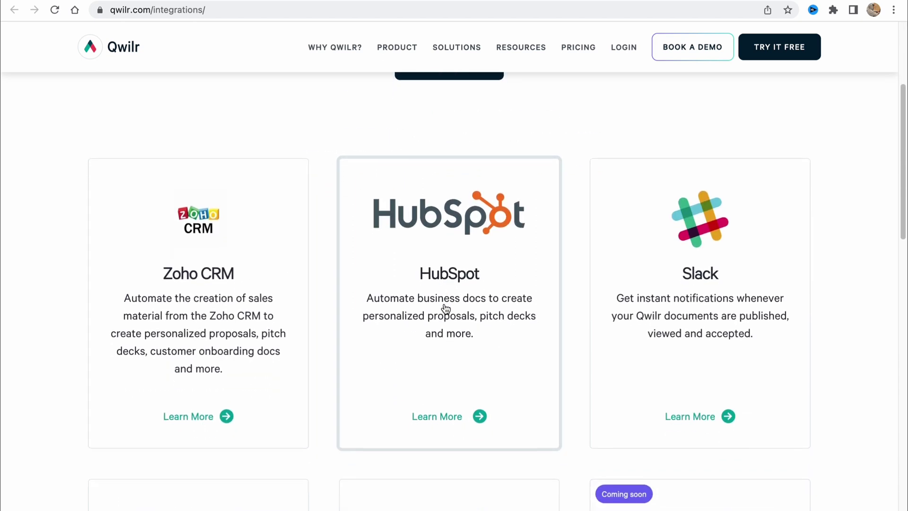
{"action": "scroll", "coordinate": [446, 308], "scroll_direction": "down", "scroll_amount": 3}
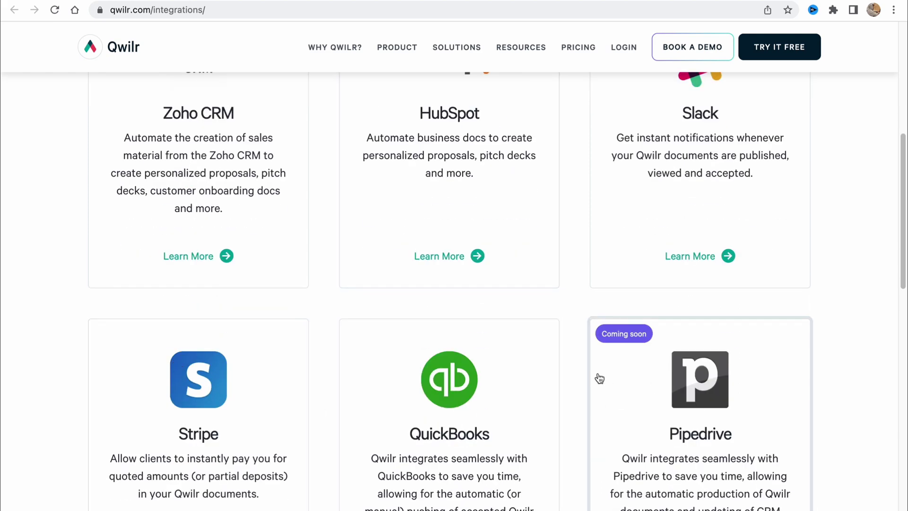
{"action": "scroll", "coordinate": [599, 378], "scroll_direction": "down", "scroll_amount": 5}
{"action": "scroll", "coordinate": [293, 357], "scroll_direction": "down", "scroll_amount": 3}
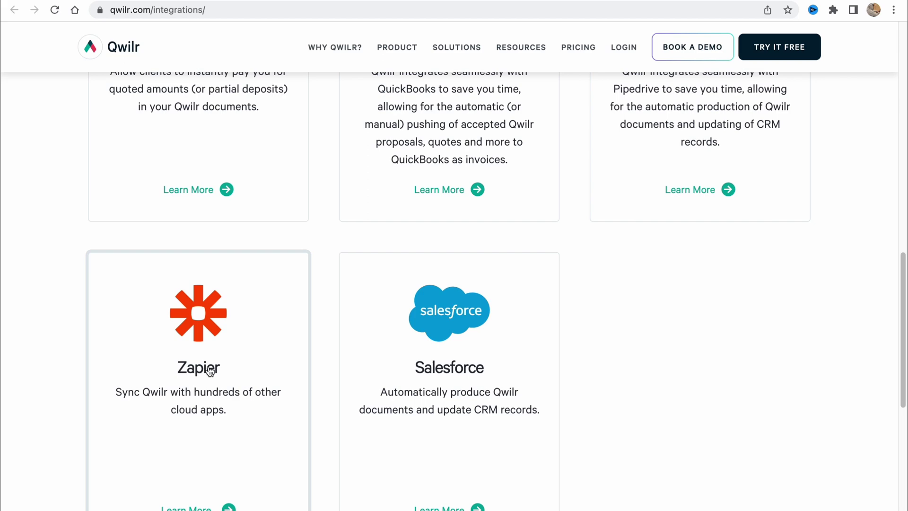
{"action": "scroll", "coordinate": [221, 396], "scroll_direction": "down", "scroll_amount": 1}
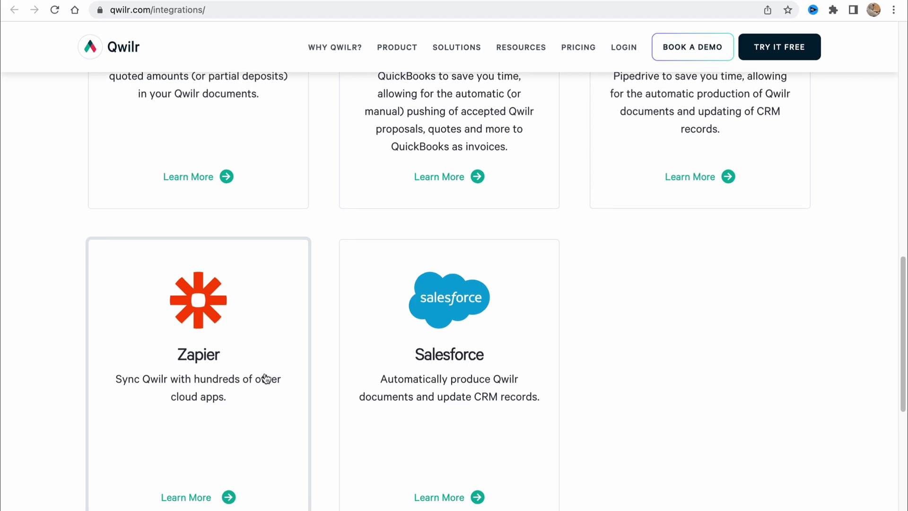
{"action": "scroll", "coordinate": [489, 368], "scroll_direction": "up", "scroll_amount": 1}
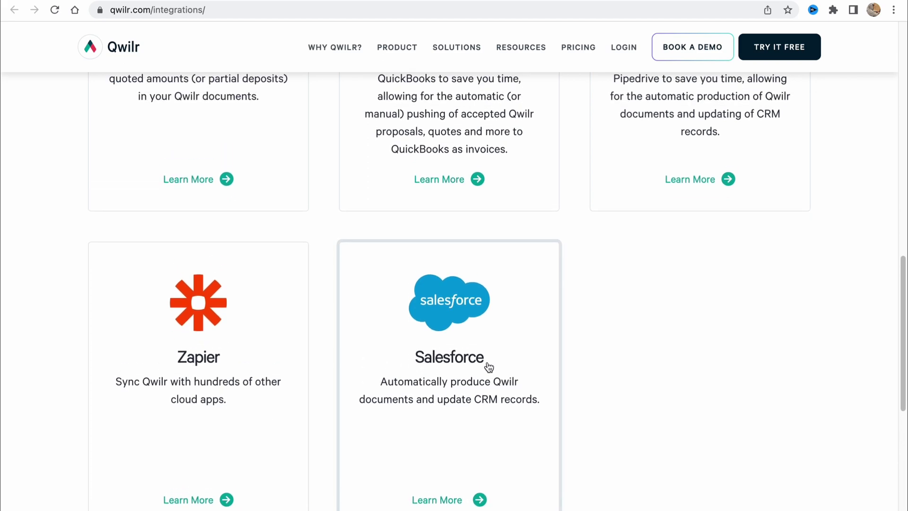
{"action": "scroll", "coordinate": [489, 368], "scroll_direction": "up", "scroll_amount": 7}
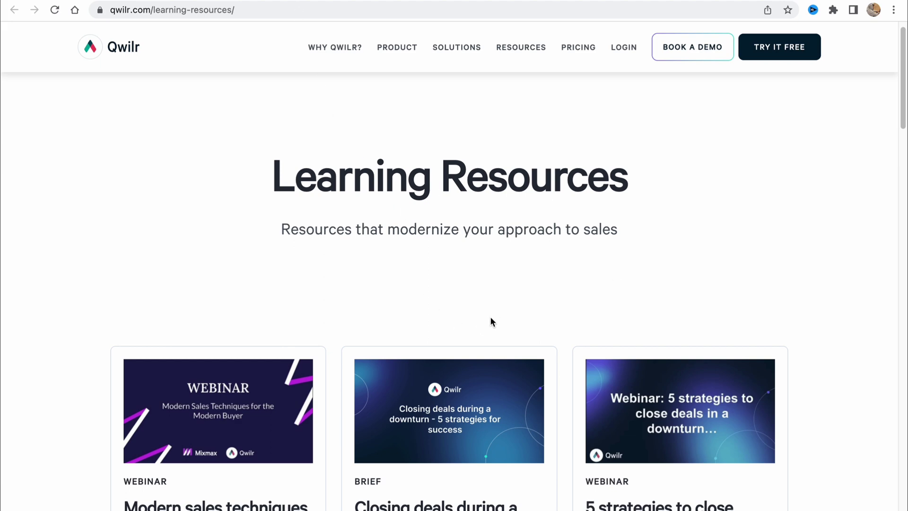
- Browse the Learning Resources page, then start a free Qwilr trial with TRY IT FREE
{"action": "scroll", "coordinate": [498, 306], "scroll_direction": "down", "scroll_amount": 1}
{"action": "scroll", "coordinate": [487, 310], "scroll_direction": "down", "scroll_amount": 3}
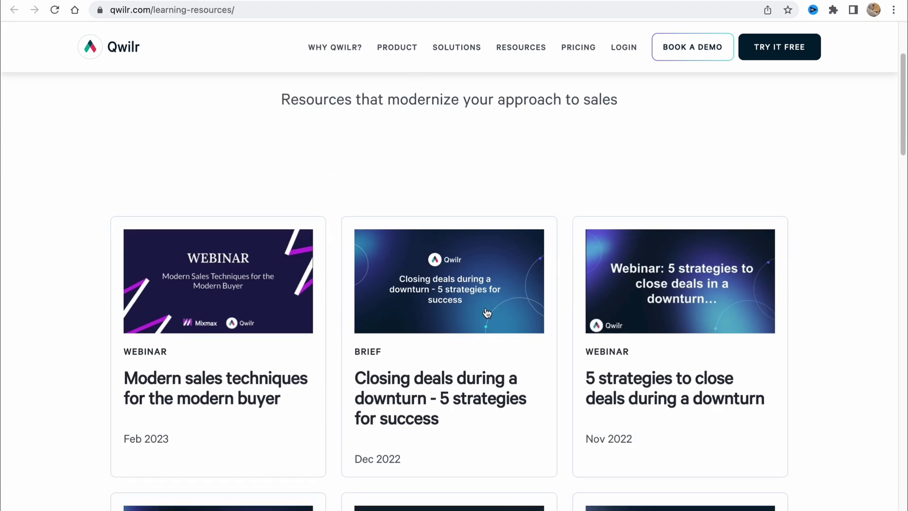
{"action": "scroll", "coordinate": [519, 441], "scroll_direction": "up", "scroll_amount": 4}
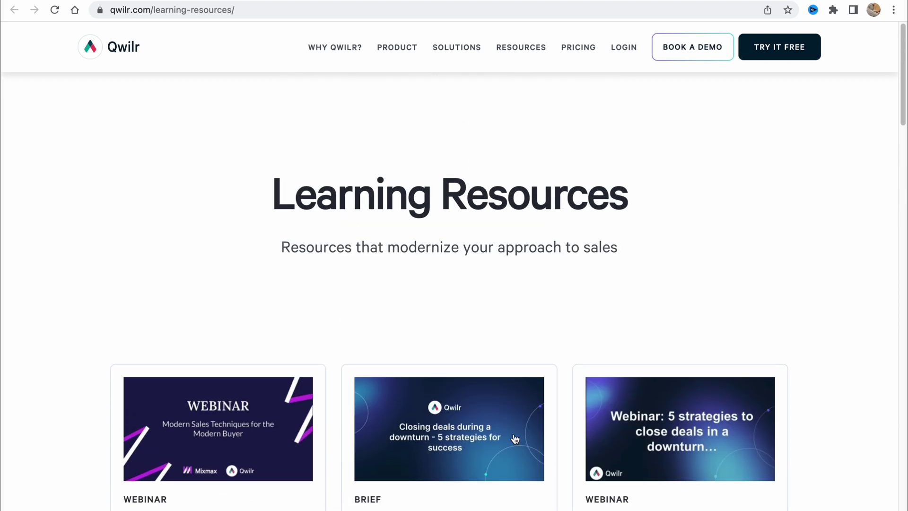
{"action": "triple_click", "coordinate": [294, 196]}
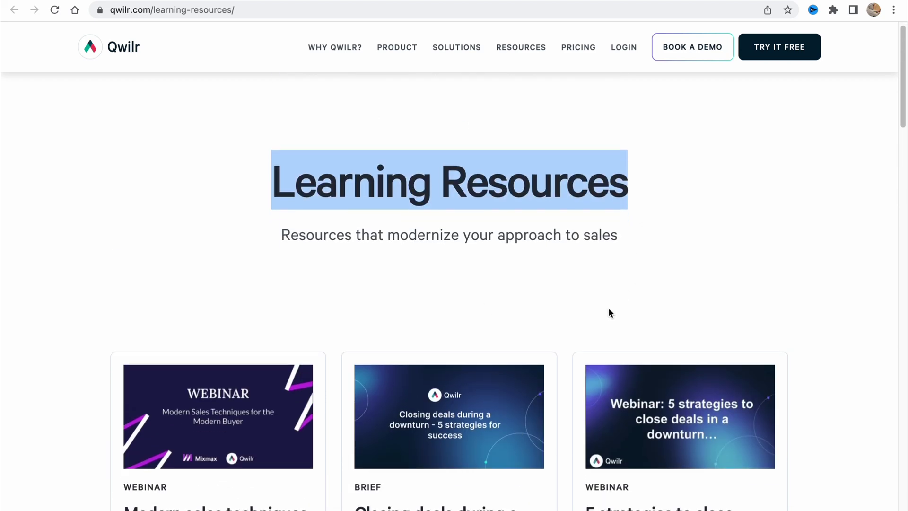
{"action": "scroll", "coordinate": [608, 308], "scroll_direction": "down", "scroll_amount": 3}
{"action": "scroll", "coordinate": [609, 318], "scroll_direction": "down", "scroll_amount": 11}
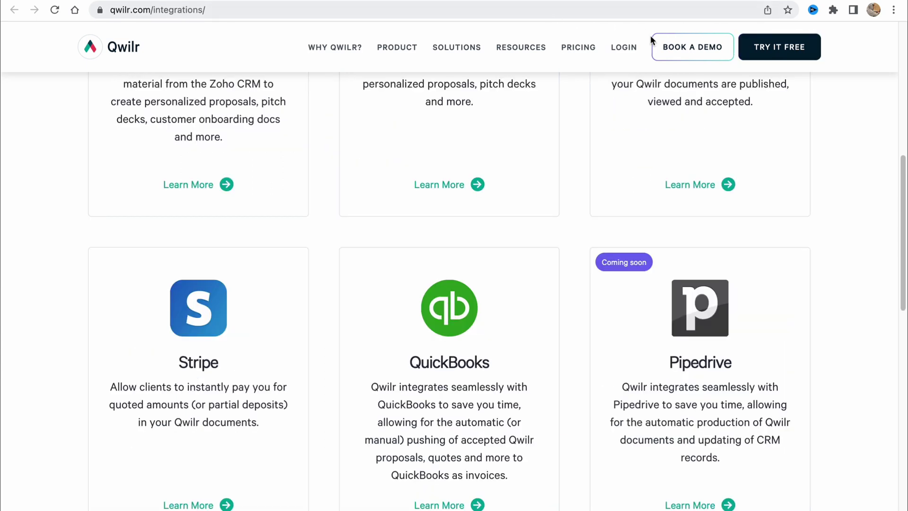
{"action": "scroll", "coordinate": [719, 122], "scroll_direction": "up", "scroll_amount": 1}
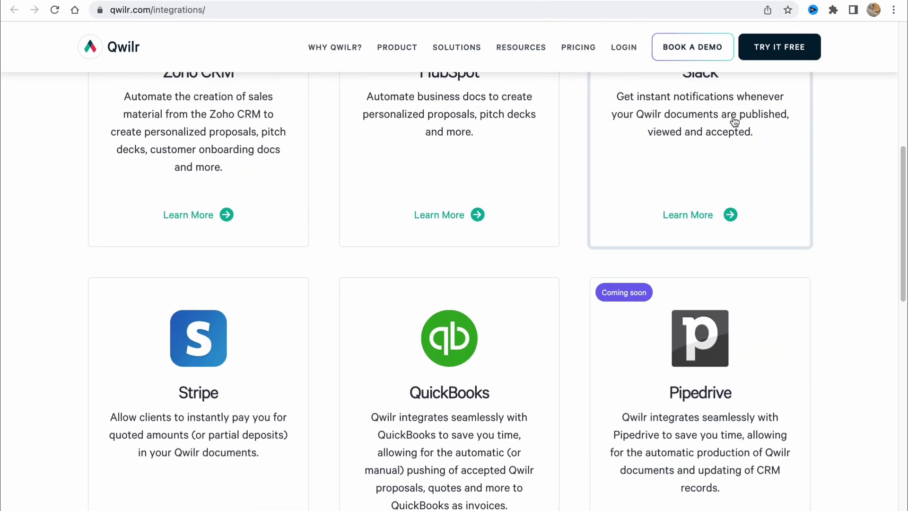
{"action": "left_click", "coordinate": [799, 45]}
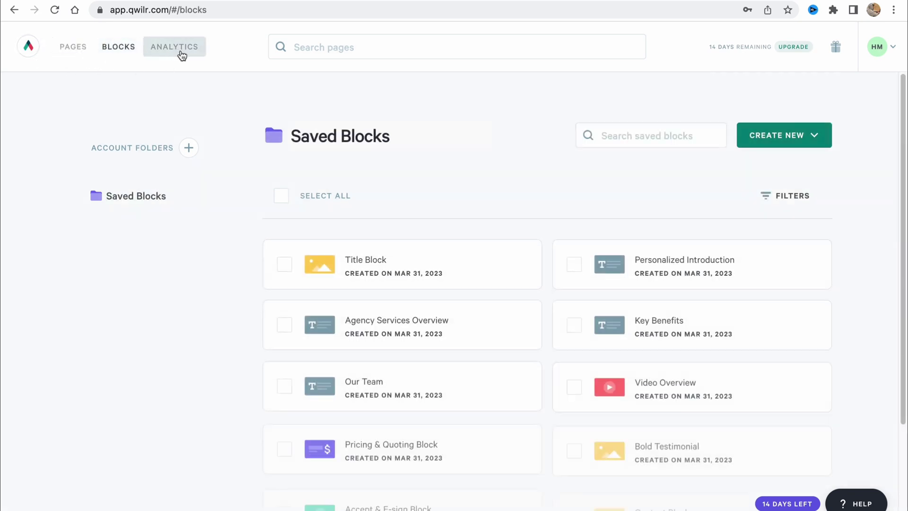
- Move from Analytics through Blocks to the Pages dashboard showing the Sales Proposal draft
{"action": "left_click", "coordinate": [176, 49]}
{"action": "left_click", "coordinate": [117, 53]}
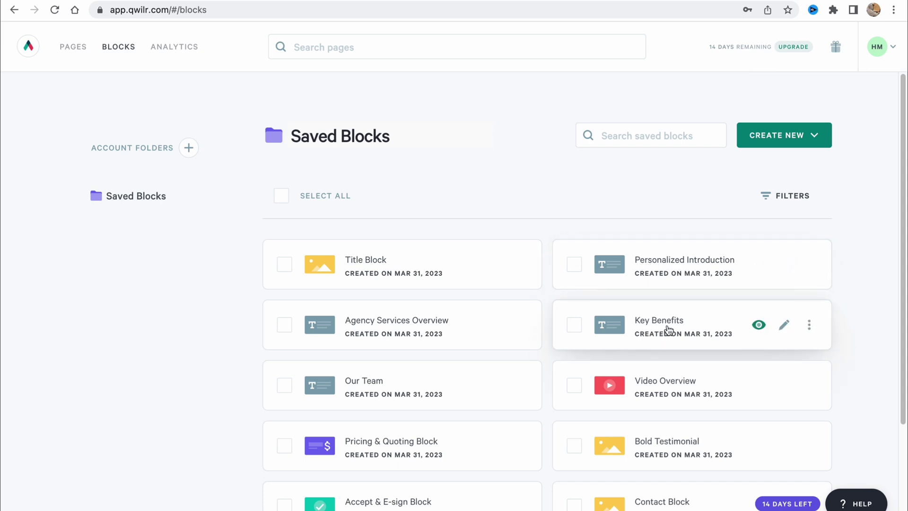
{"action": "left_click", "coordinate": [74, 47]}
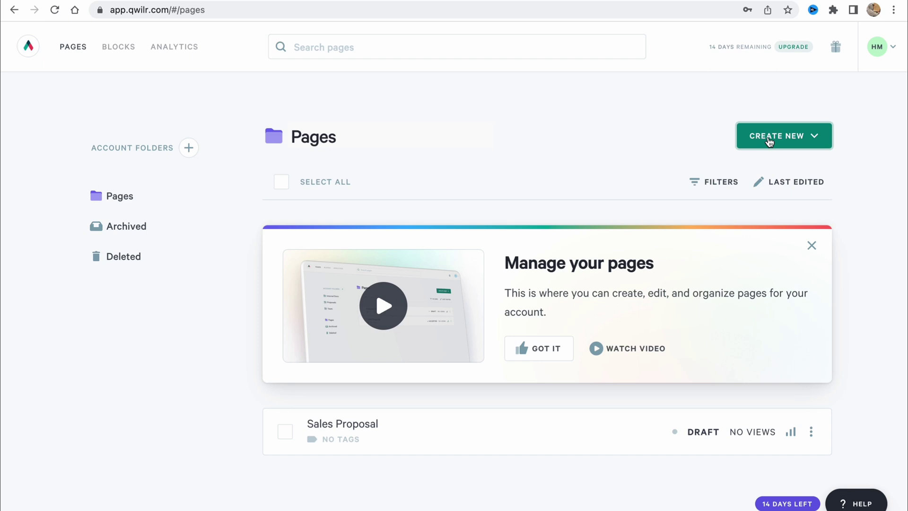
- Start a new page from a template and choose the Consulting Agreement template
{"action": "left_click", "coordinate": [790, 142]}
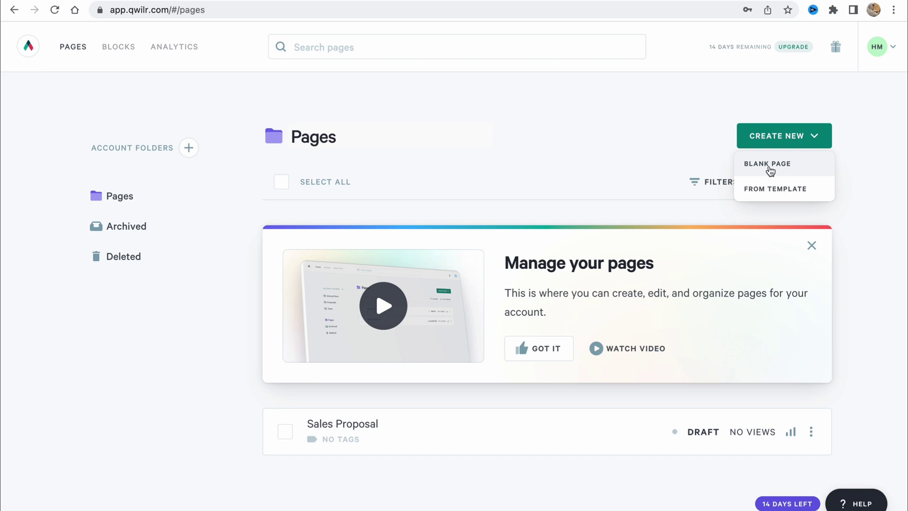
{"action": "key", "text": "XF86AudioMute"}
{"action": "left_click", "coordinate": [771, 194]}
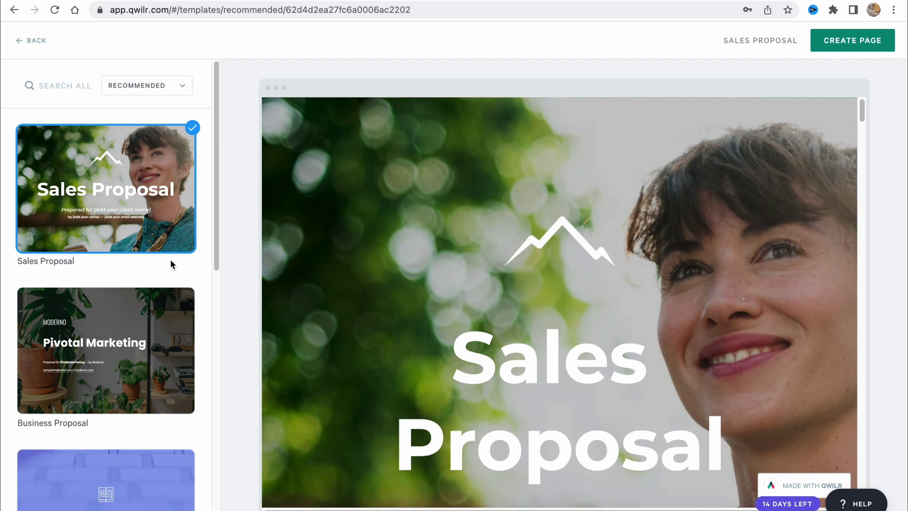
{"action": "scroll", "coordinate": [142, 237], "scroll_direction": "down", "scroll_amount": 1}
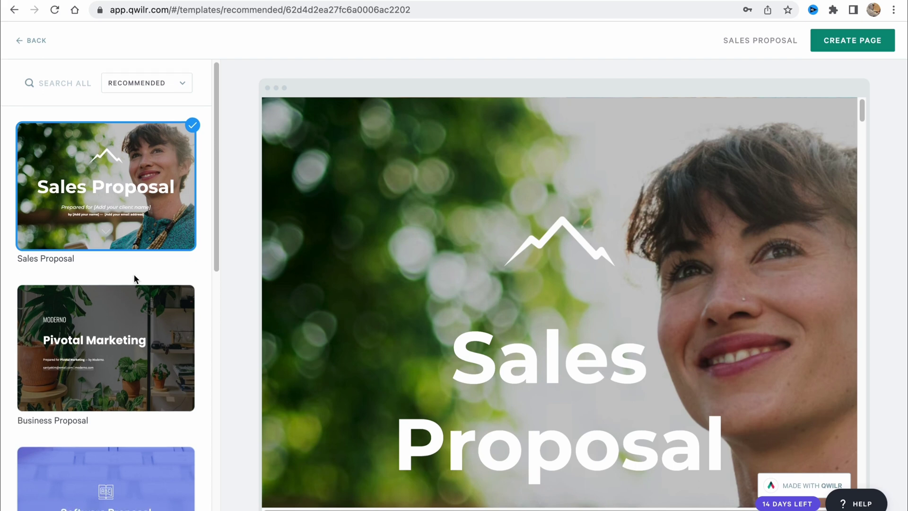
{"action": "scroll", "coordinate": [108, 362], "scroll_direction": "down", "scroll_amount": 9}
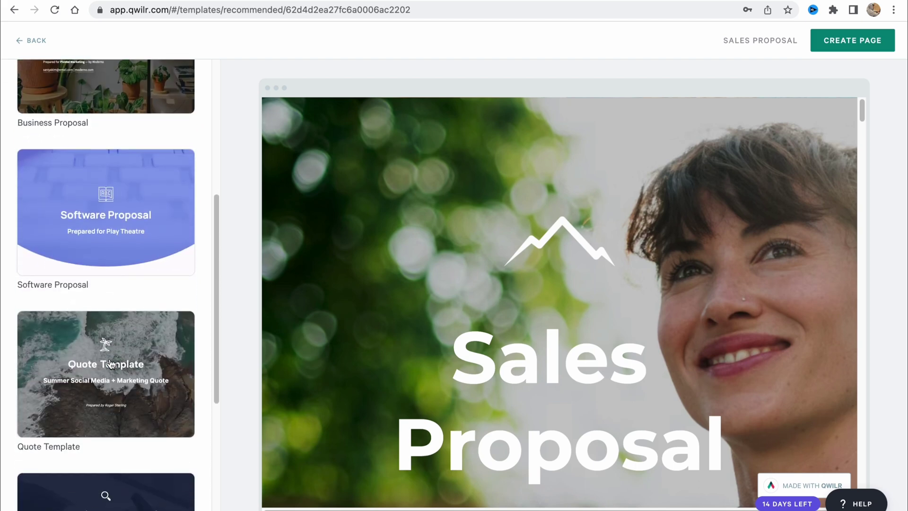
{"action": "scroll", "coordinate": [126, 349], "scroll_direction": "down", "scroll_amount": 4}
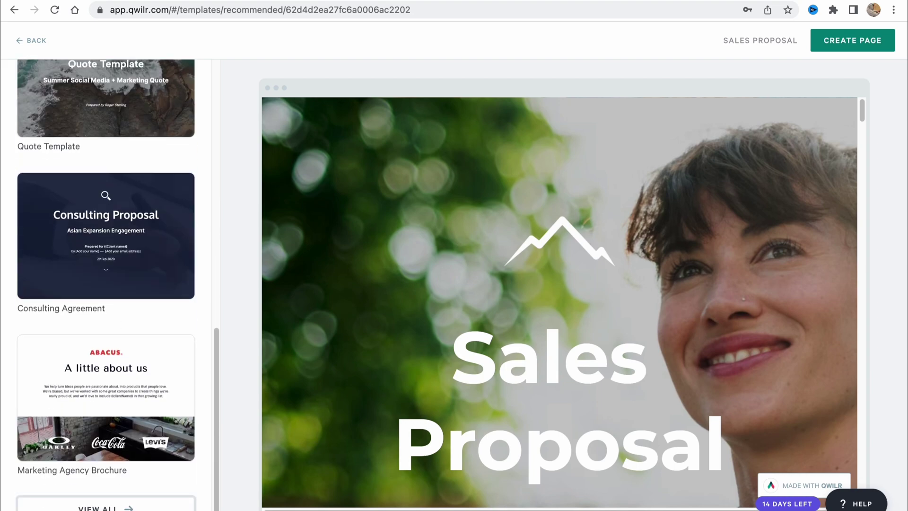
{"action": "left_click", "coordinate": [105, 195]}
- Review the Consulting Proposal preview and create the page from it
{"action": "scroll", "coordinate": [178, 350], "scroll_direction": "down", "scroll_amount": 3}
{"action": "scroll", "coordinate": [159, 337], "scroll_direction": "up", "scroll_amount": 10}
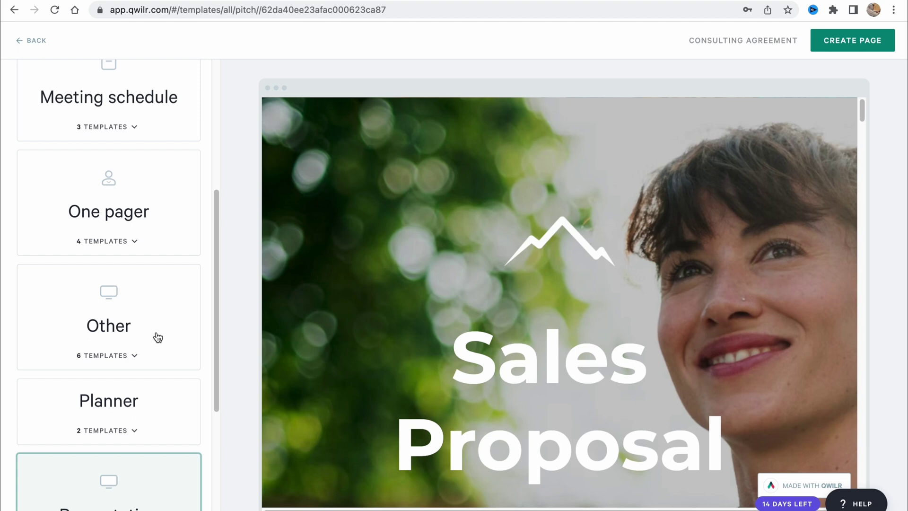
{"action": "scroll", "coordinate": [158, 338], "scroll_direction": "up", "scroll_amount": 1}
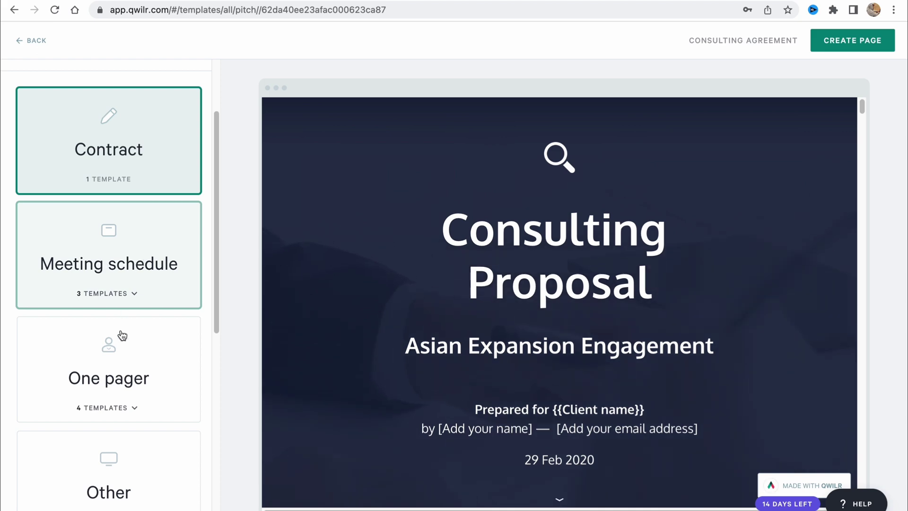
{"action": "scroll", "coordinate": [128, 411], "scroll_direction": "down", "scroll_amount": 3}
{"action": "scroll", "coordinate": [135, 407], "scroll_direction": "down", "scroll_amount": 6}
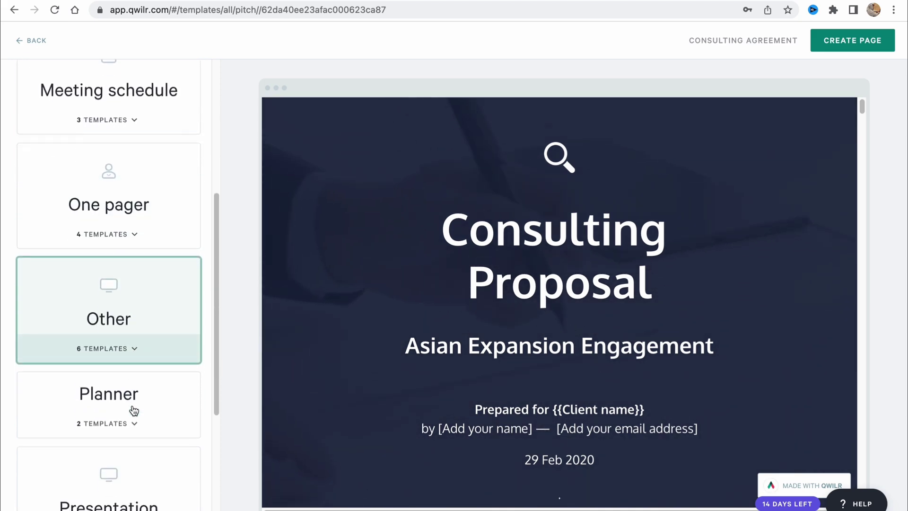
{"action": "scroll", "coordinate": [134, 410], "scroll_direction": "up", "scroll_amount": 10}
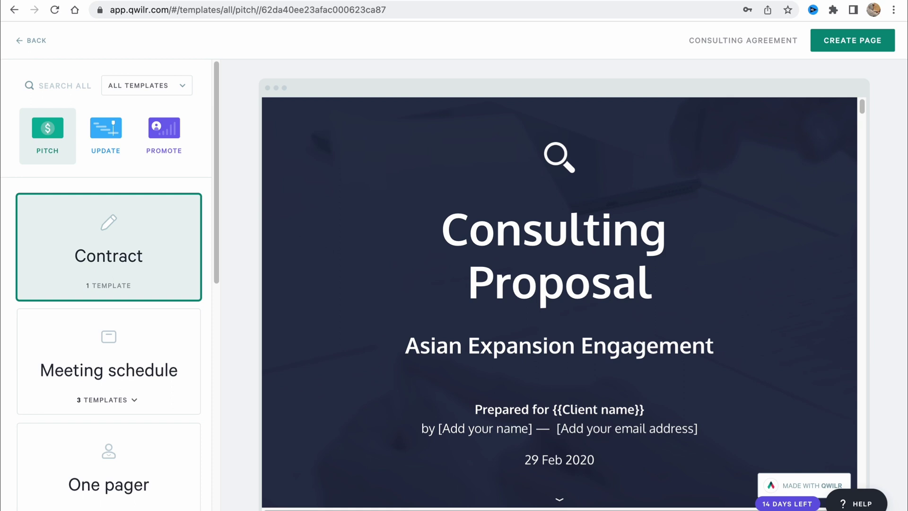
{"action": "left_click", "coordinate": [852, 45]}
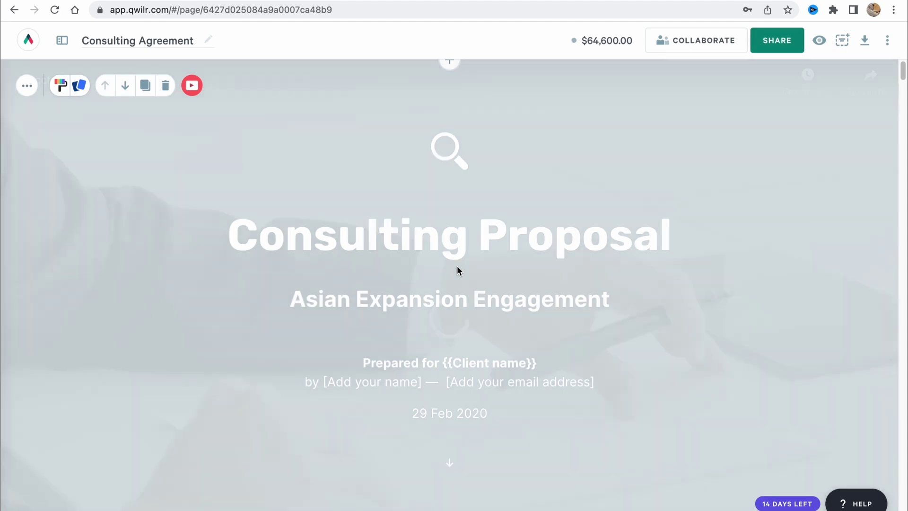
- Rename the page title to test1
{"action": "left_click_drag", "start_coordinate": [479, 242], "coordinate": [454, 242]}
{"action": "left_click", "coordinate": [391, 230]}
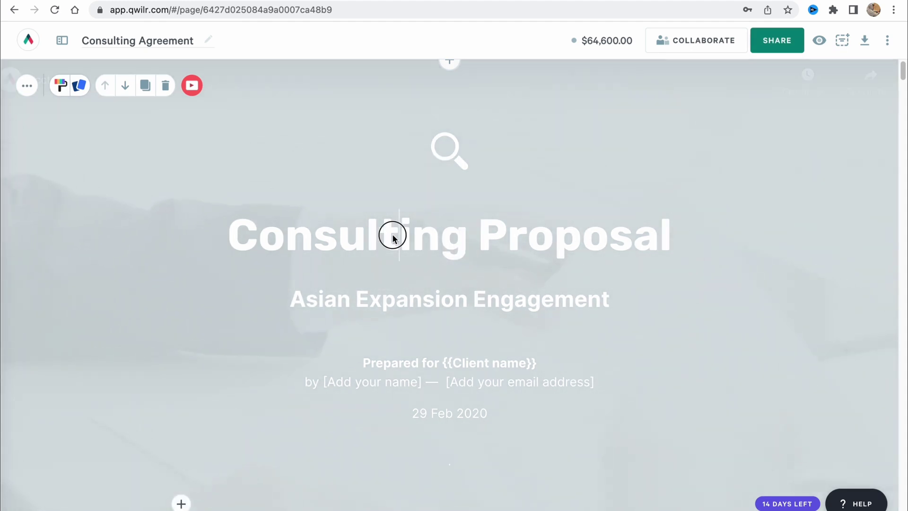
{"action": "double_click", "coordinate": [392, 233]}
{"action": "left_click", "coordinate": [607, 261]}
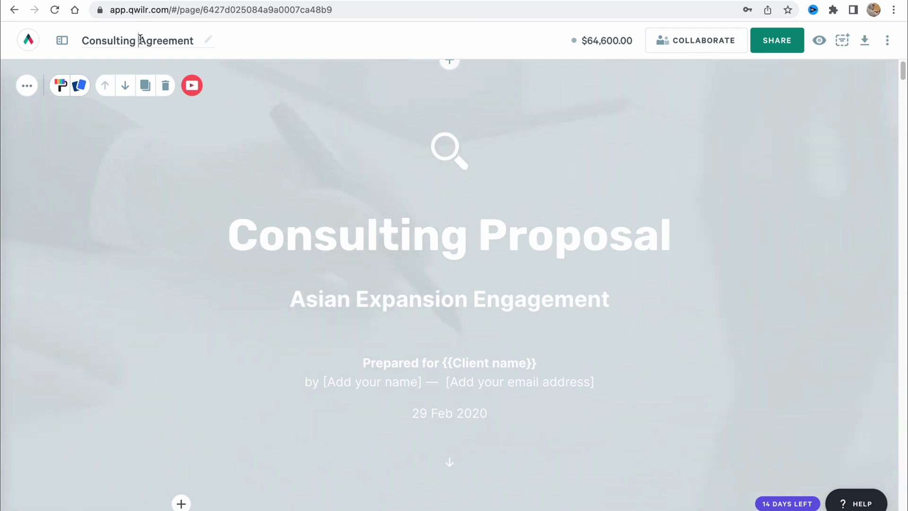
{"action": "double_click", "coordinate": [141, 40]}
{"action": "left_click_drag", "start_coordinate": [82, 40], "coordinate": [179, 42]}
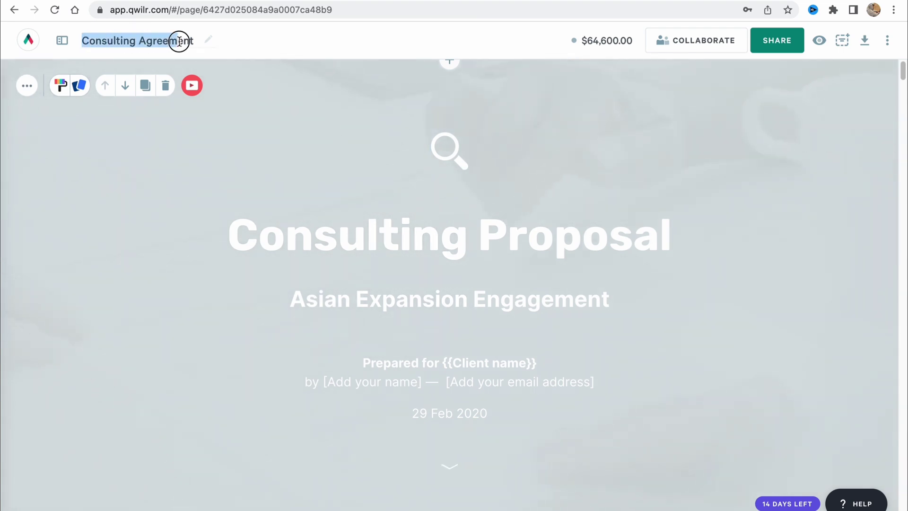
{"action": "type", "text": "Еу"}
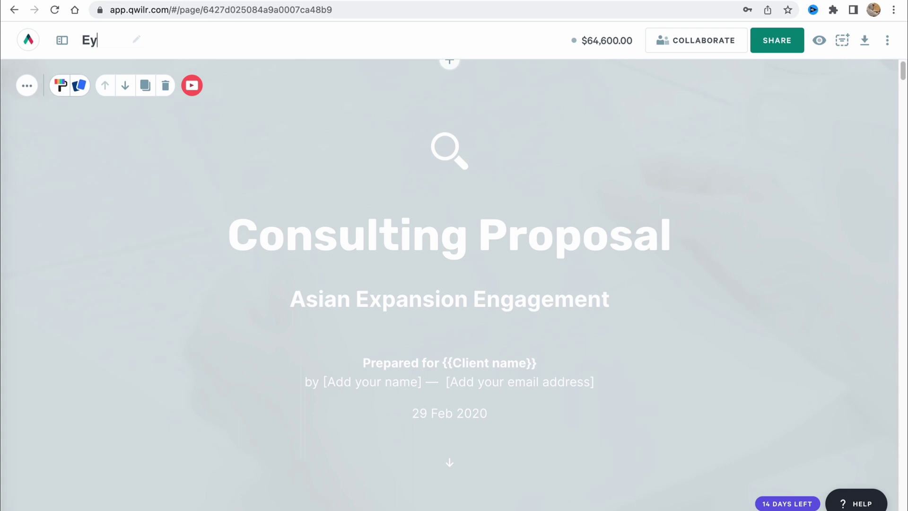
{"action": "key", "text": "BackSpace"}
{"action": "key", "text": "BackSpace"}
{"action": "key", "text": "ctrl+space"}
{"action": "type", "text": "tes"}
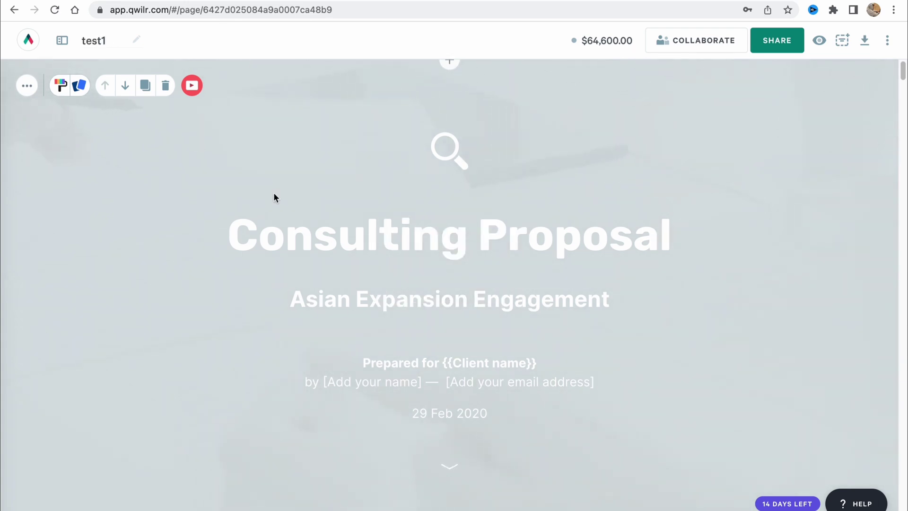
- Replace the 'Consulting Proposal' cover heading with 'YouTube'
{"action": "double_click", "coordinate": [353, 243]}
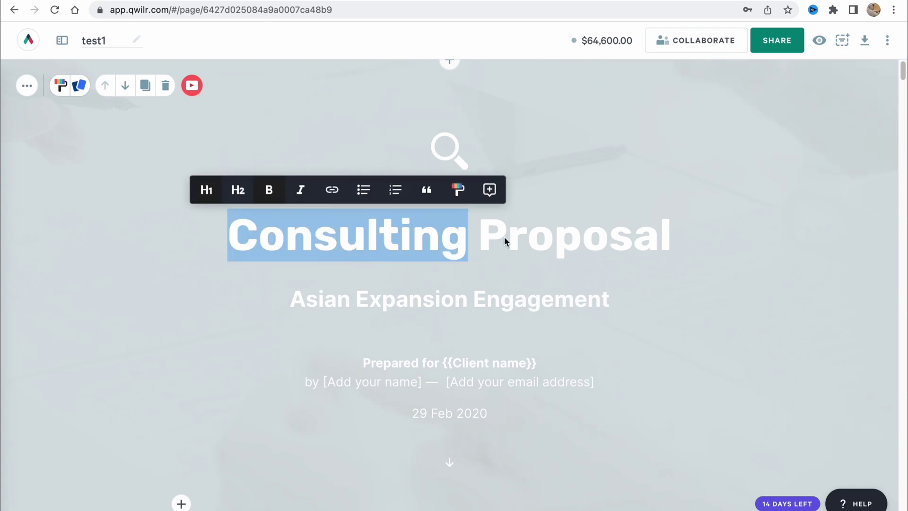
{"action": "double_click", "coordinate": [661, 239]}
{"action": "left_click", "coordinate": [667, 242]}
{"action": "left_click_drag", "start_coordinate": [668, 243], "coordinate": [294, 228]}
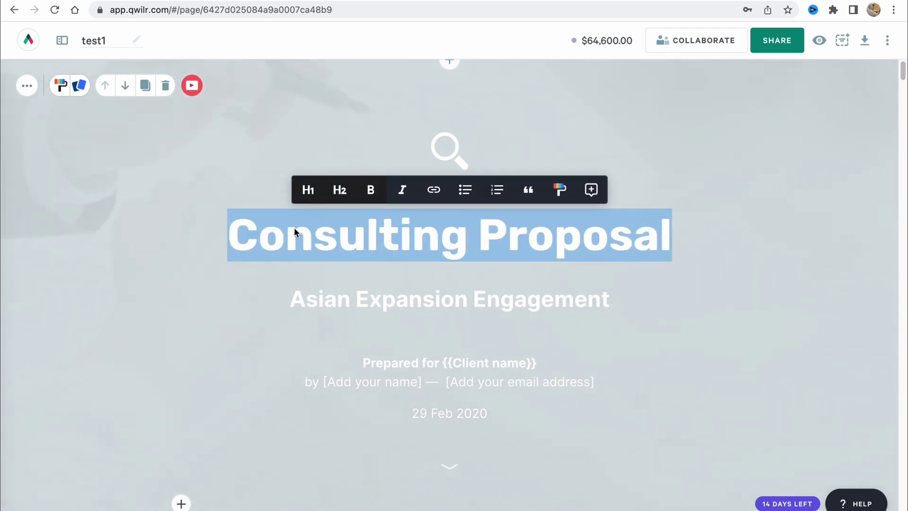
{"action": "type", "text": "You"}
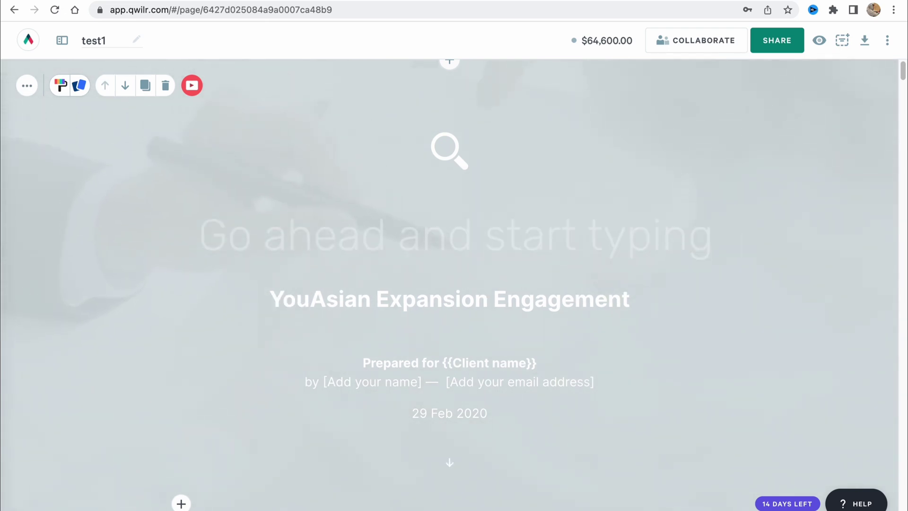
{"action": "key", "text": "BackSpace"}
{"action": "key", "text": "BackSpace"}
{"action": "key", "text": "BackSpace"}
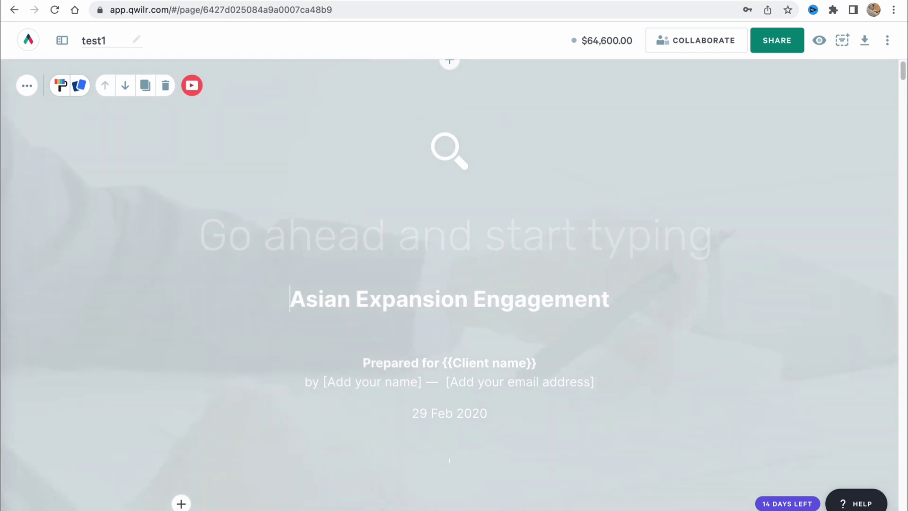
{"action": "left_click", "coordinate": [417, 235]}
{"action": "type", "text": "You"}
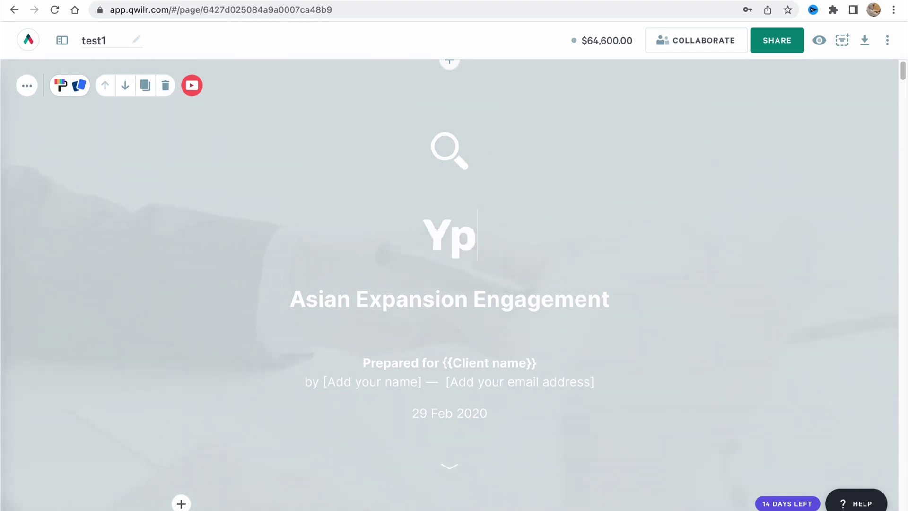
{"action": "type", "text": "Tube"}
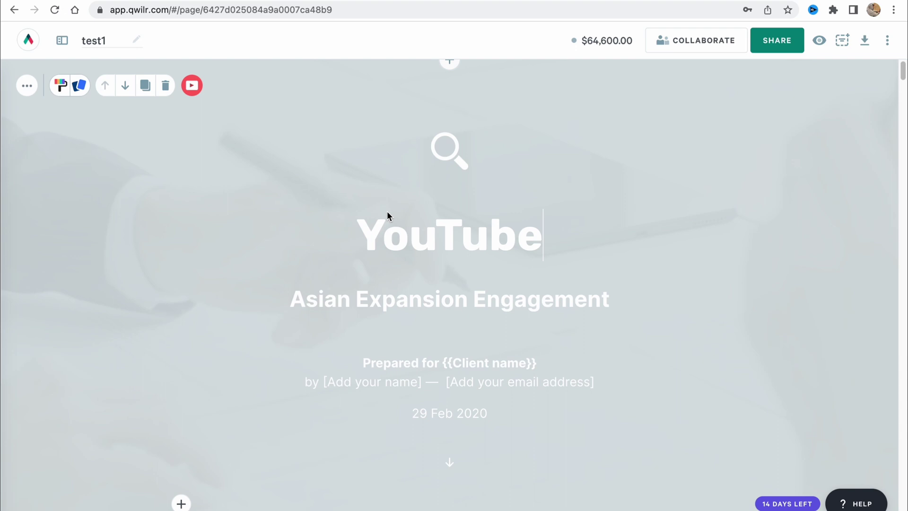
- Color the YouTube heading red
{"action": "left_click", "coordinate": [396, 227]}
{"action": "double_click", "coordinate": [397, 227]}
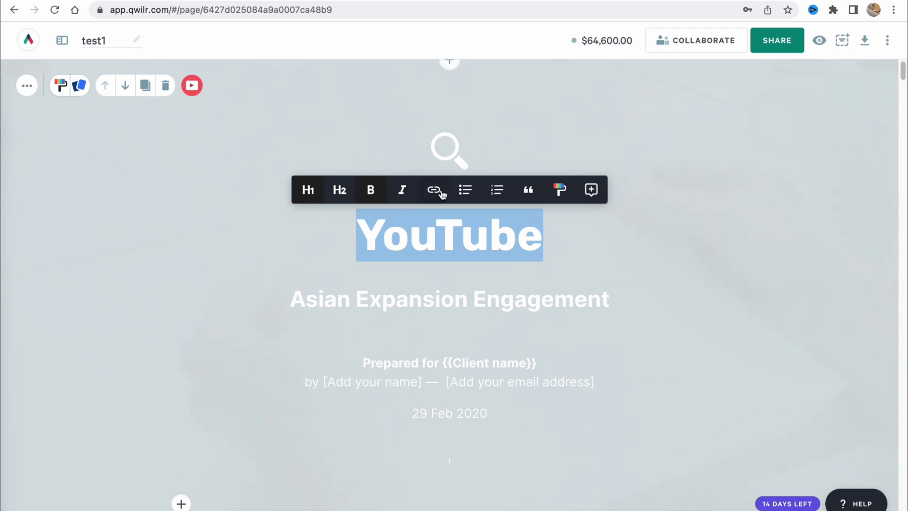
{"action": "left_click", "coordinate": [560, 190]}
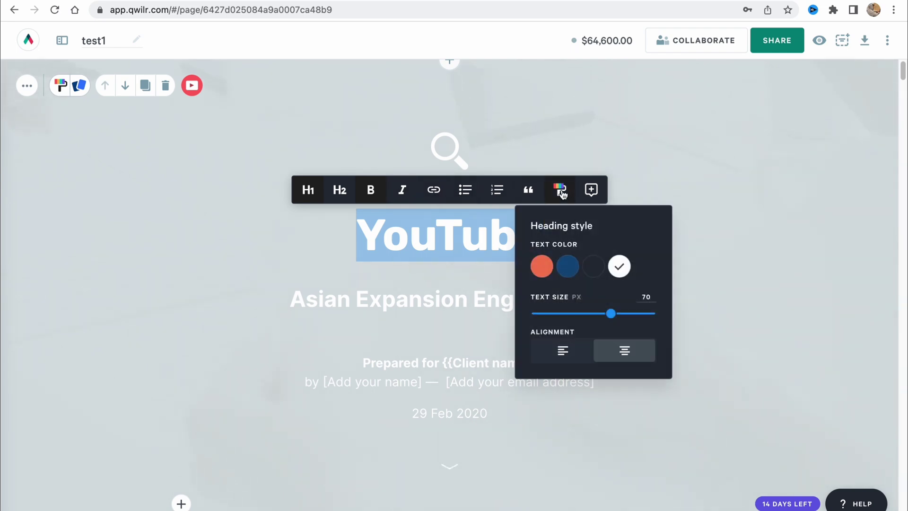
{"action": "left_click", "coordinate": [543, 267]}
{"action": "left_click", "coordinate": [655, 170]}
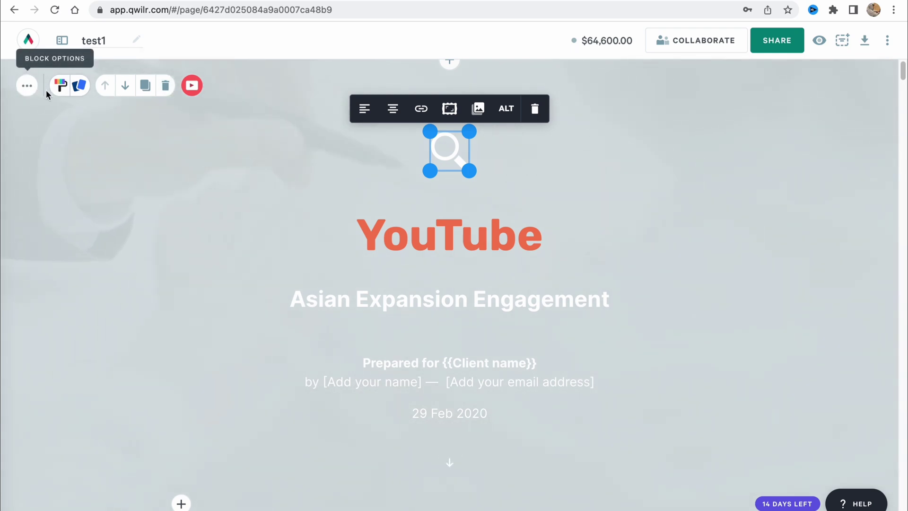
- Tint the cover block orange-red at 64% opacity over its background photo
{"action": "left_click", "coordinate": [62, 88]}
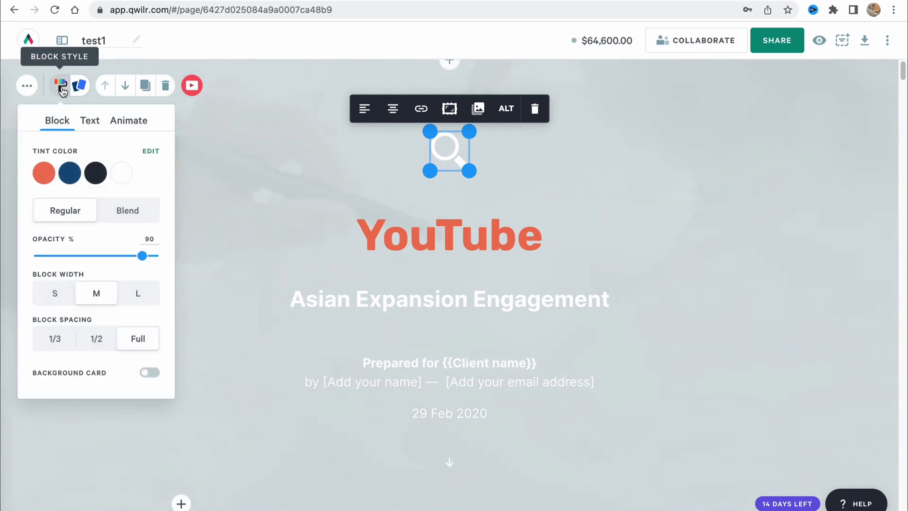
{"action": "left_click", "coordinate": [70, 173]}
{"action": "left_click", "coordinate": [39, 176]}
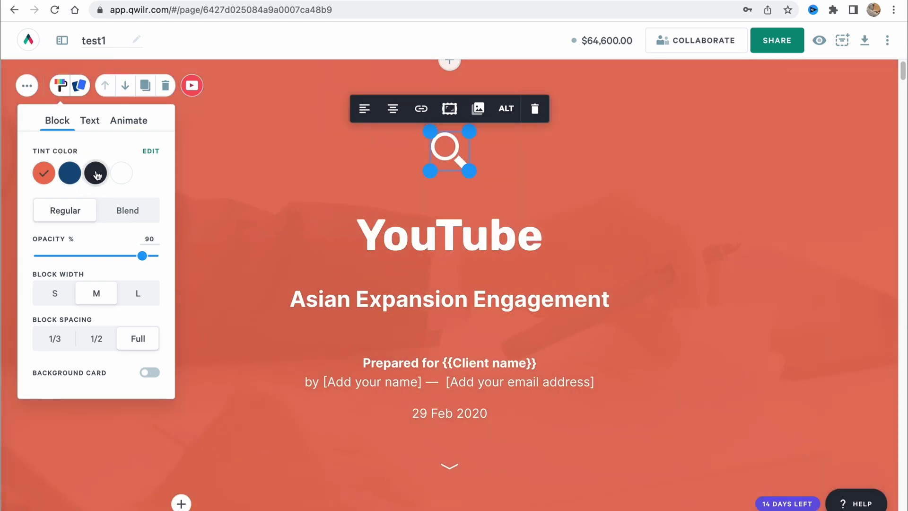
{"action": "left_click", "coordinate": [96, 174]}
{"action": "left_click", "coordinate": [42, 174]}
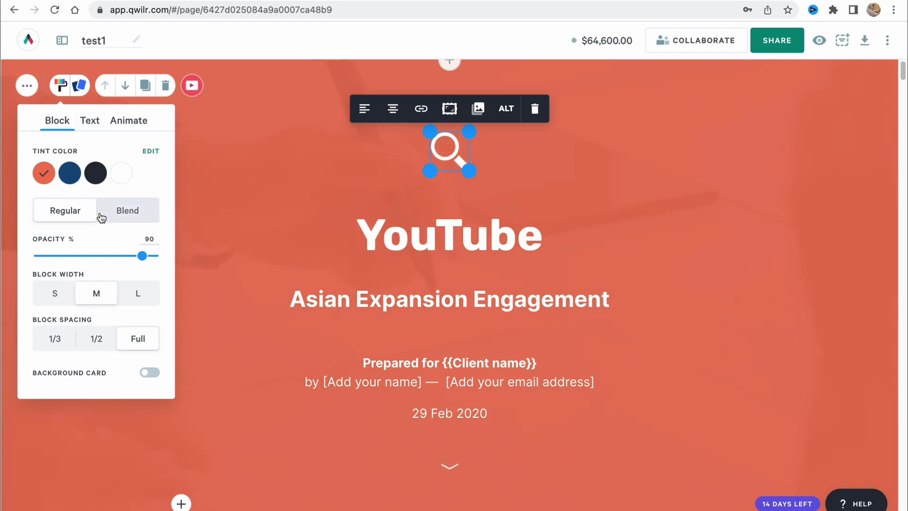
{"action": "left_click_drag", "start_coordinate": [147, 258], "coordinate": [113, 257]}
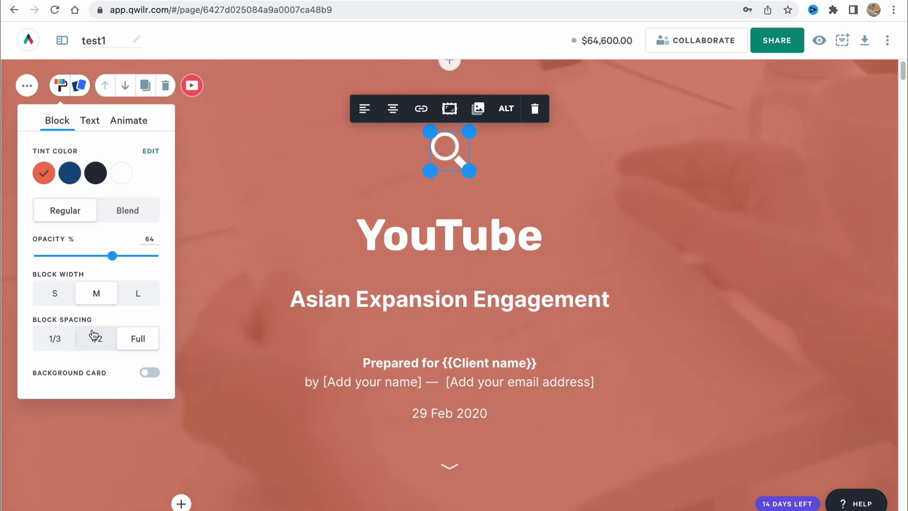
- Make the splash text dark charcoal and settle on medium size after trying S and L
{"action": "left_click", "coordinate": [90, 122]}
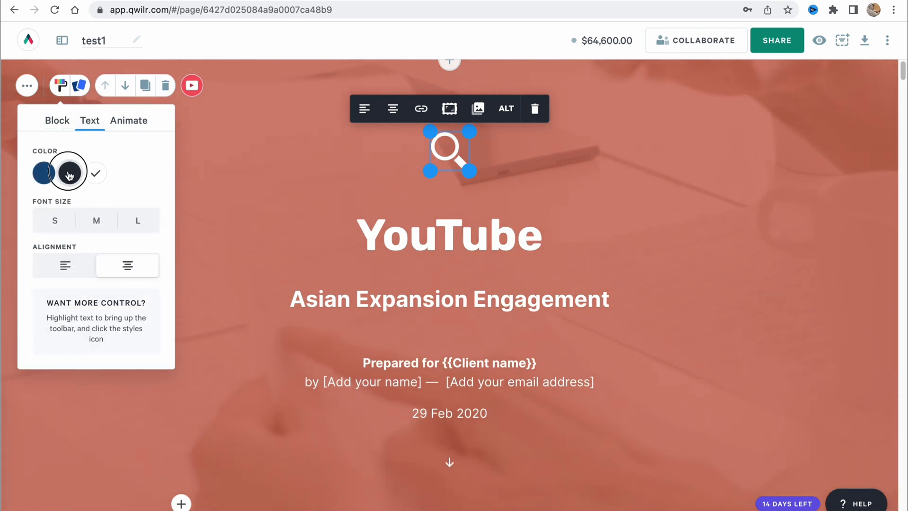
{"action": "left_click", "coordinate": [69, 174]}
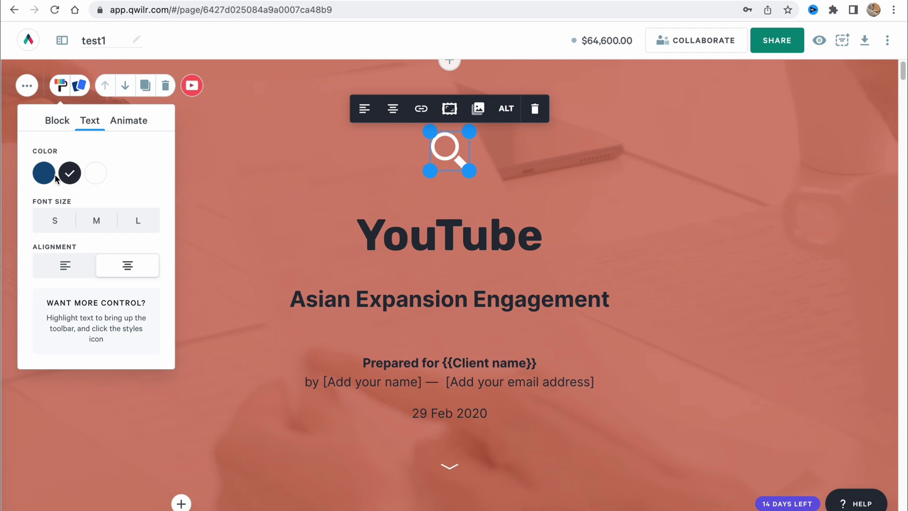
{"action": "left_click", "coordinate": [56, 222]}
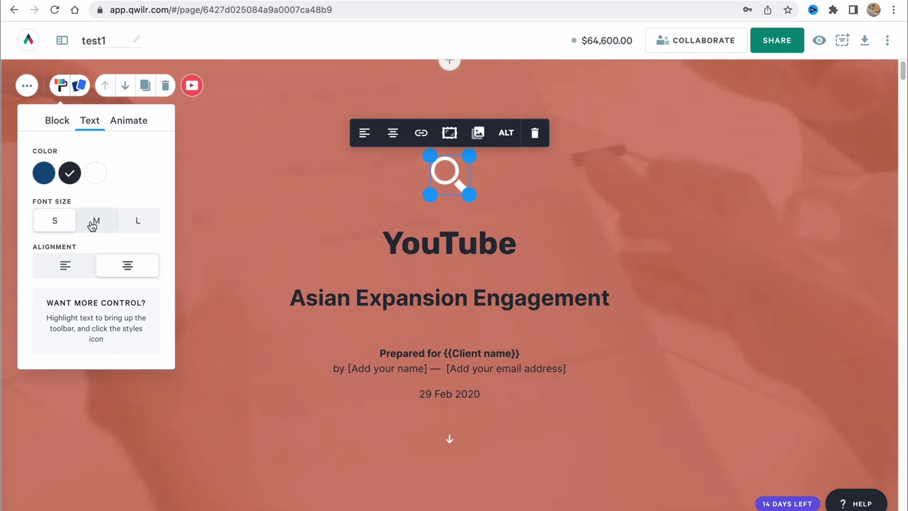
{"action": "left_click", "coordinate": [124, 221]}
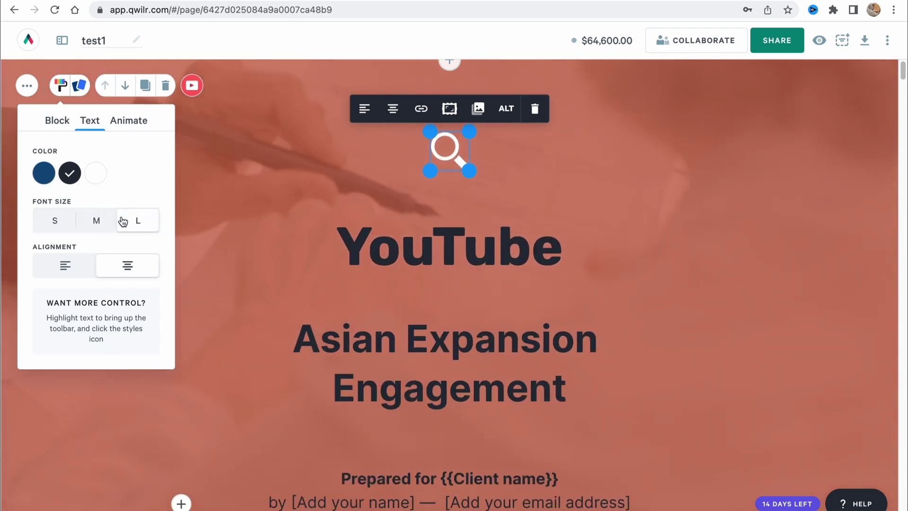
{"action": "left_click", "coordinate": [101, 223]}
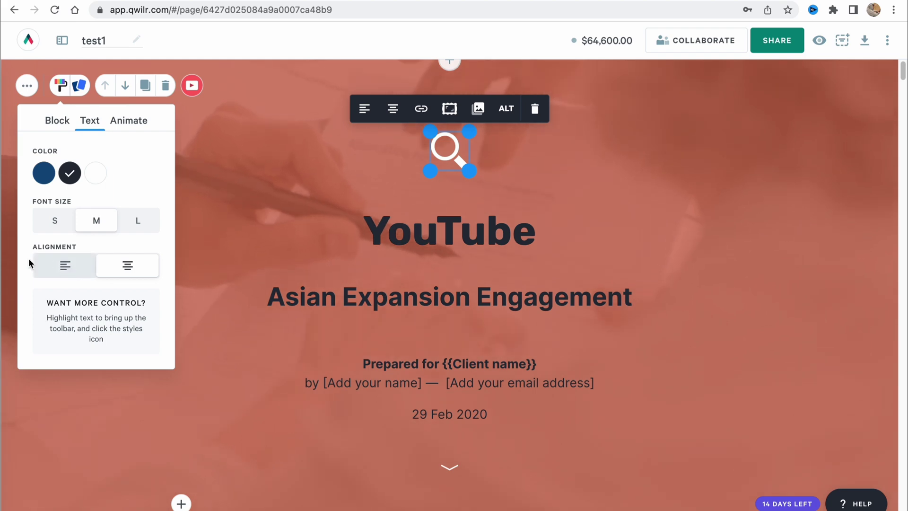
- Set the splash slide-in direction to down after trying left, right and up
{"action": "left_click", "coordinate": [138, 122]}
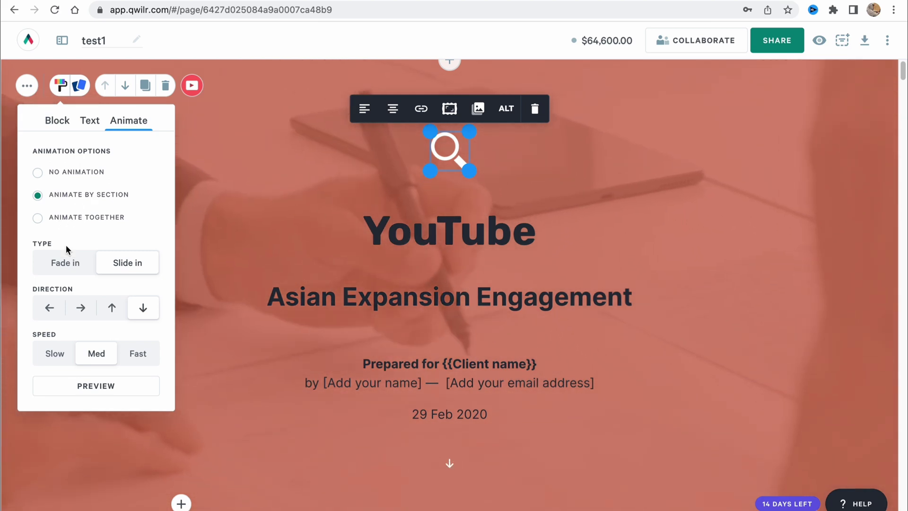
{"action": "left_click", "coordinate": [61, 310]}
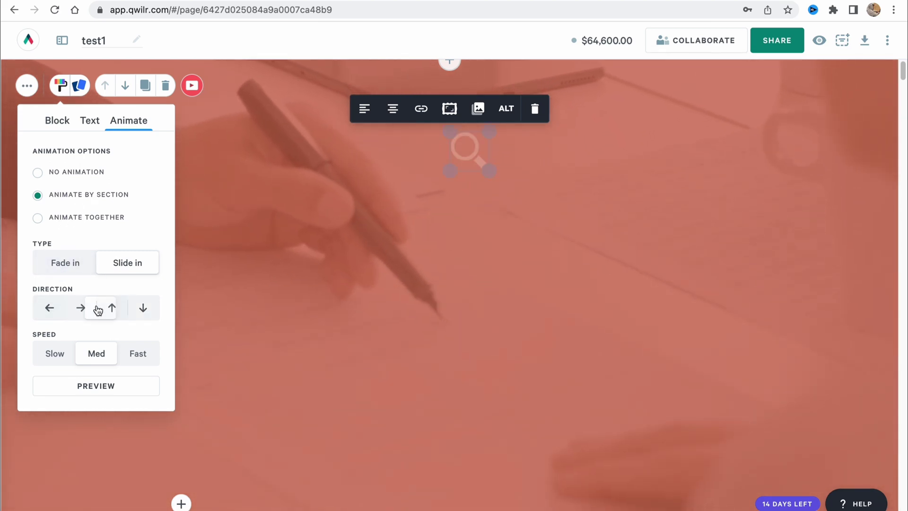
{"action": "left_click", "coordinate": [81, 309]}
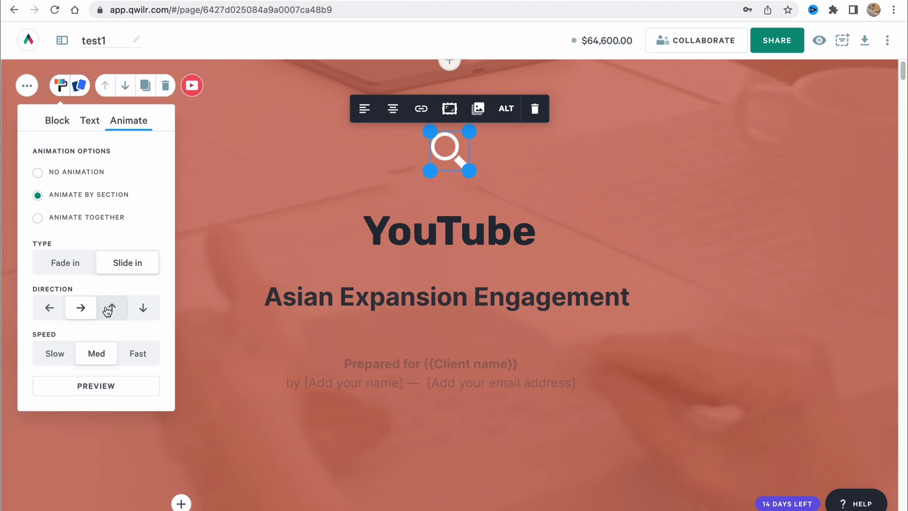
{"action": "left_click", "coordinate": [112, 309]}
{"action": "left_click", "coordinate": [150, 312]}
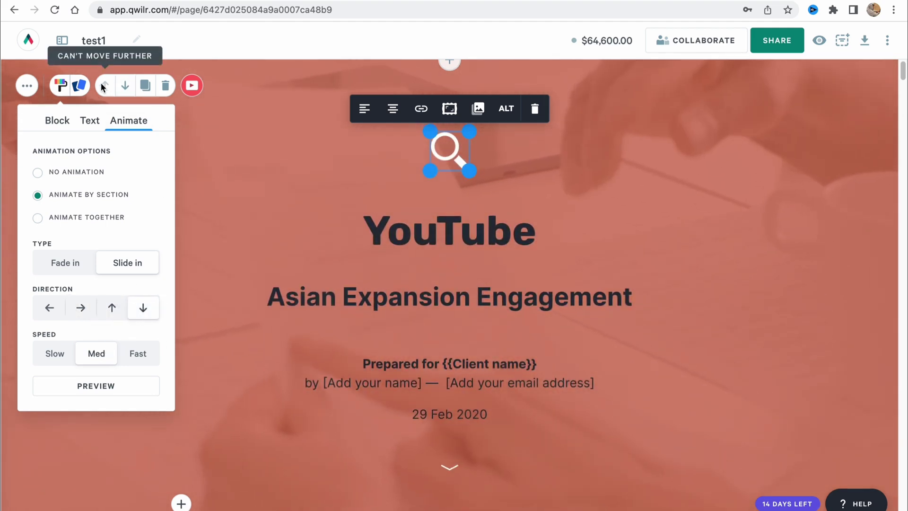
- Move the red YouTube splash block down below the proposal letter block
{"action": "left_click", "coordinate": [80, 86]}
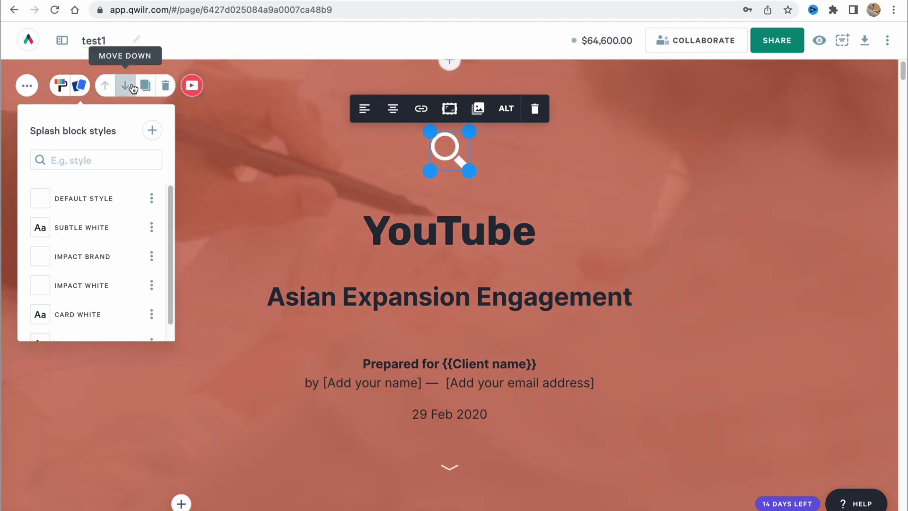
{"action": "left_click", "coordinate": [133, 87]}
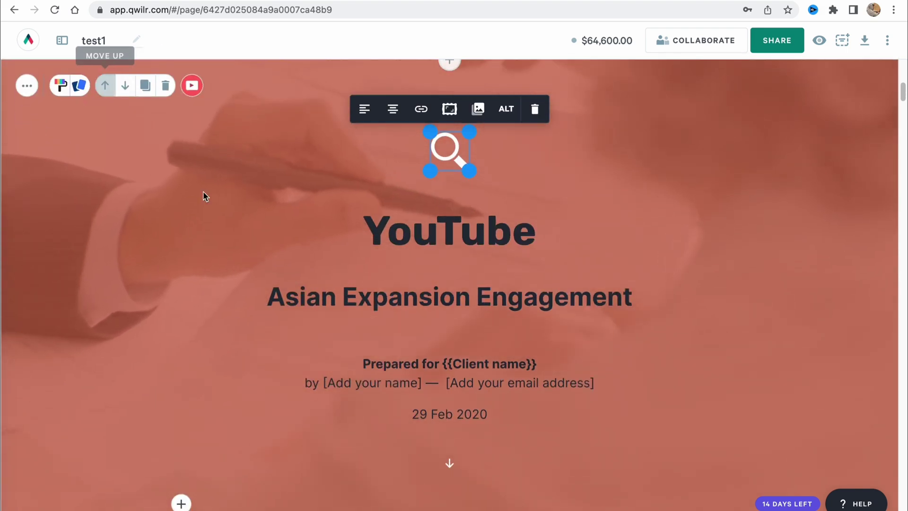
{"action": "scroll", "coordinate": [277, 243], "scroll_direction": "up", "scroll_amount": 6}
{"action": "scroll", "coordinate": [276, 245], "scroll_direction": "down", "scroll_amount": 10}
{"action": "scroll", "coordinate": [254, 254], "scroll_direction": "up", "scroll_amount": 3}
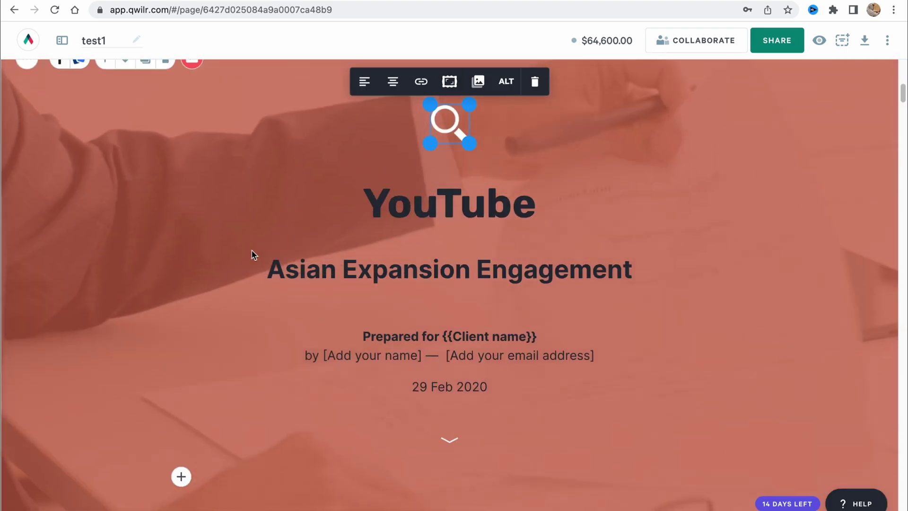
{"action": "scroll", "coordinate": [252, 256], "scroll_direction": "up", "scroll_amount": 3}
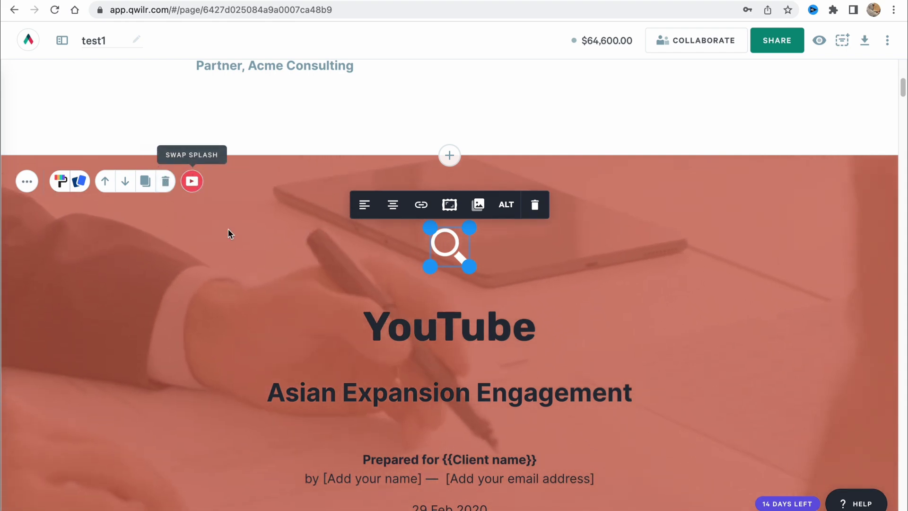
{"action": "scroll", "coordinate": [621, 282], "scroll_direction": "down", "scroll_amount": 2}
- Place the cursor in the YouTube heading text of the splash block
{"action": "left_click", "coordinate": [586, 257]}
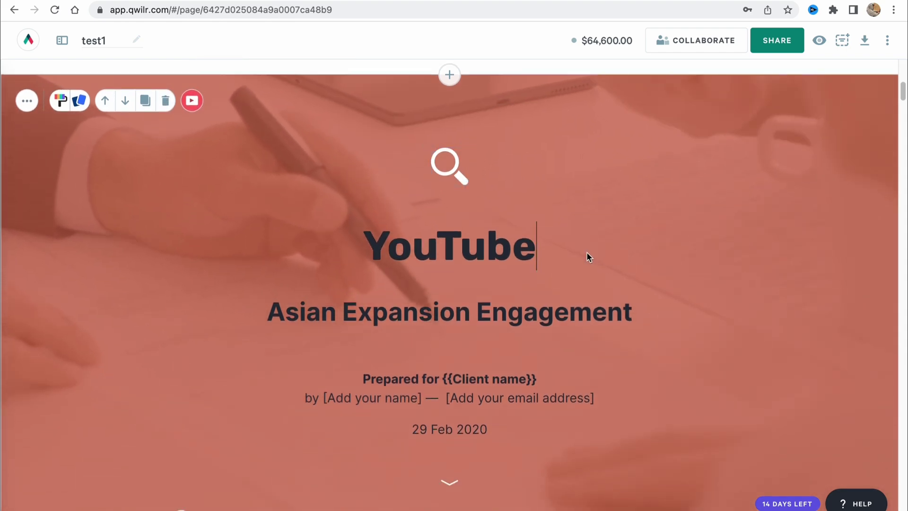
{"action": "scroll", "coordinate": [573, 255], "scroll_direction": "down", "scroll_amount": 3}
{"action": "scroll", "coordinate": [456, 226], "scroll_direction": "up", "scroll_amount": 1}
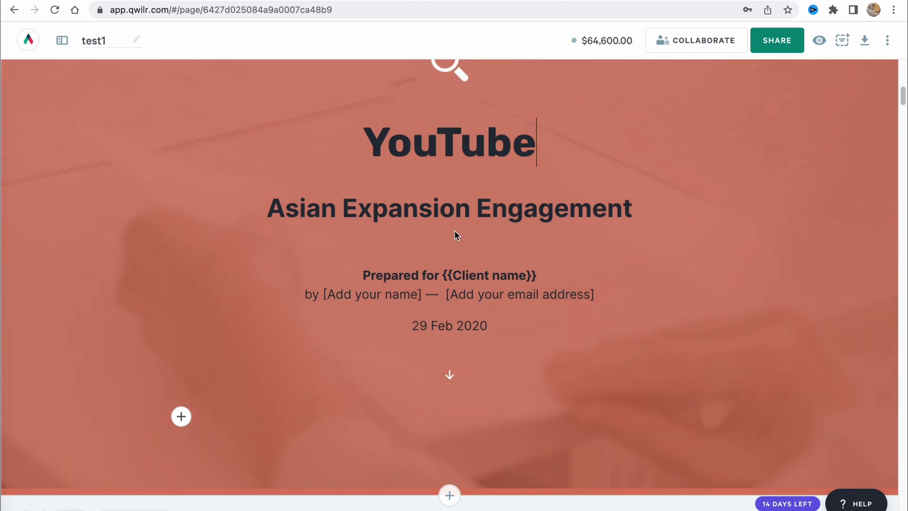
- Replace the 'Asian Expansion Engagement' subheading with 'Tutorials' and review the splash
{"action": "double_click", "coordinate": [292, 210]}
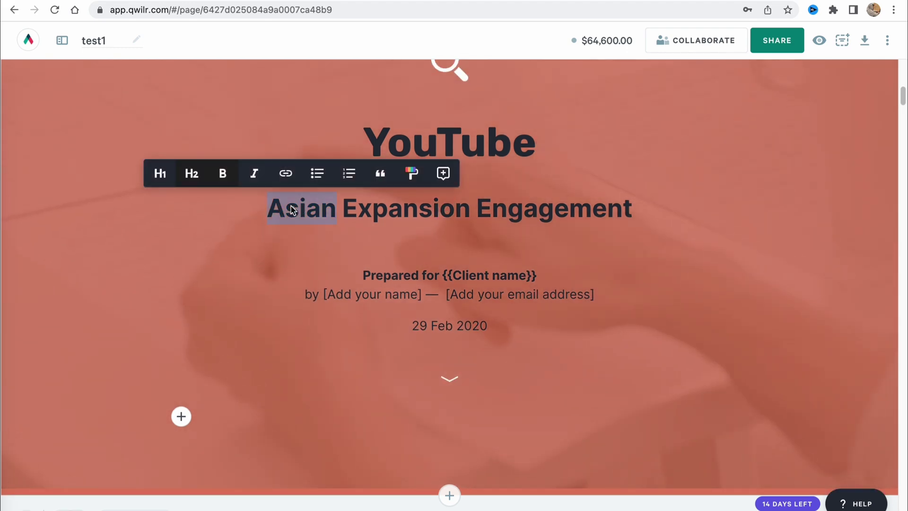
{"action": "left_click_drag", "start_coordinate": [292, 209], "coordinate": [571, 219]}
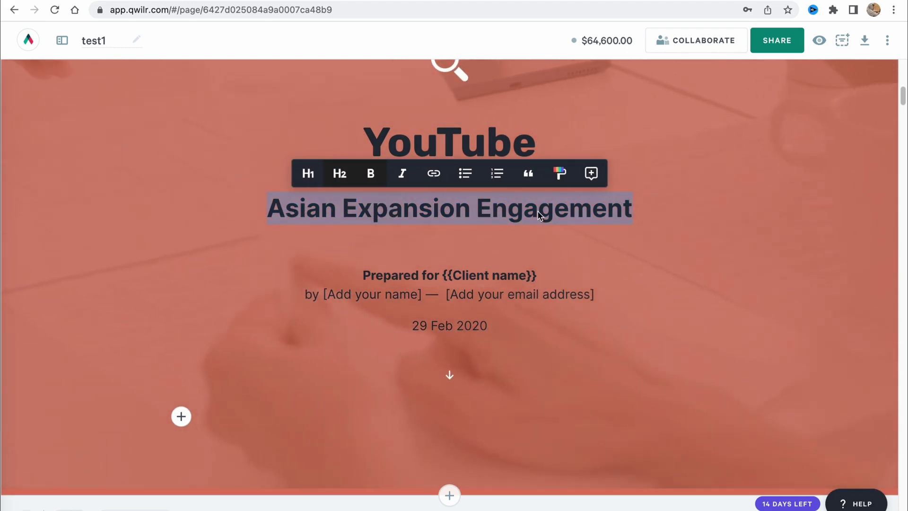
{"action": "type", "text": "tr"}
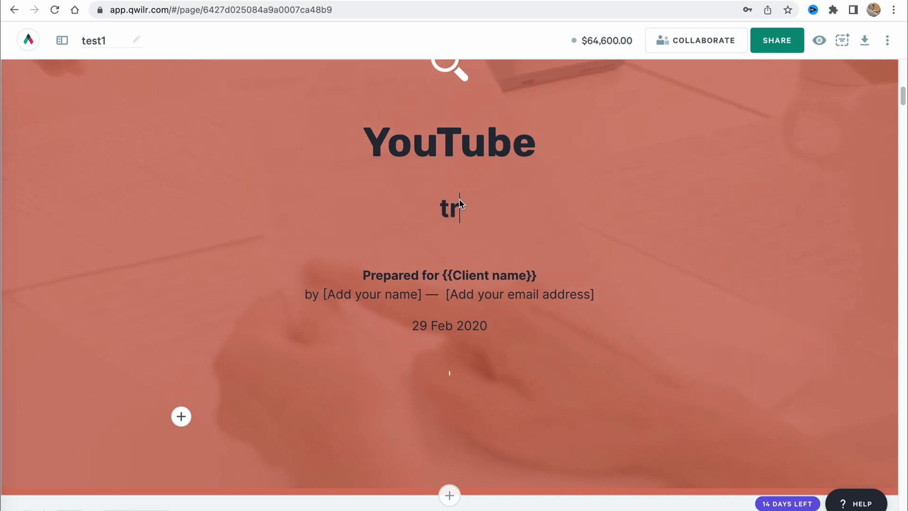
{"action": "type", "text": "rt"}
{"action": "key", "text": "BackSpace"}
{"action": "key", "text": "BackSpace"}
{"action": "key", "text": "BackSpace"}
{"action": "key", "text": "BackSpace"}
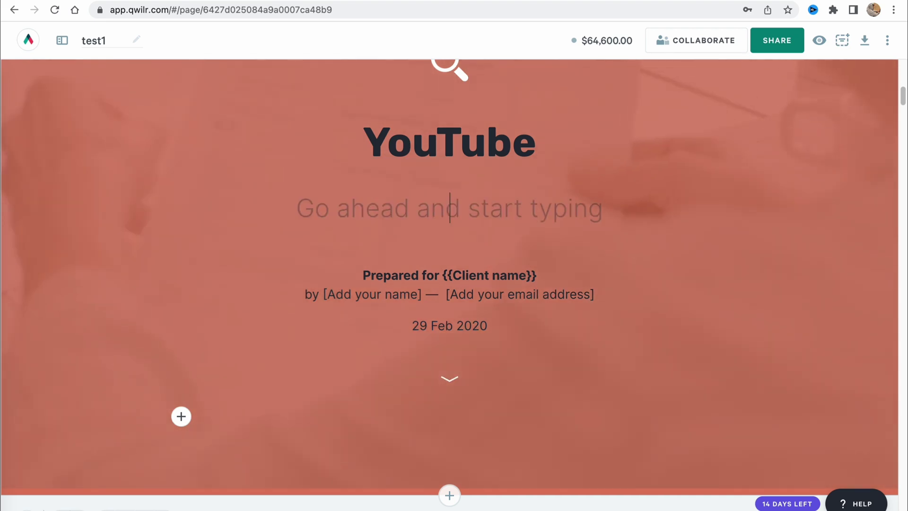
{"action": "type", "text": "Tutorials"}
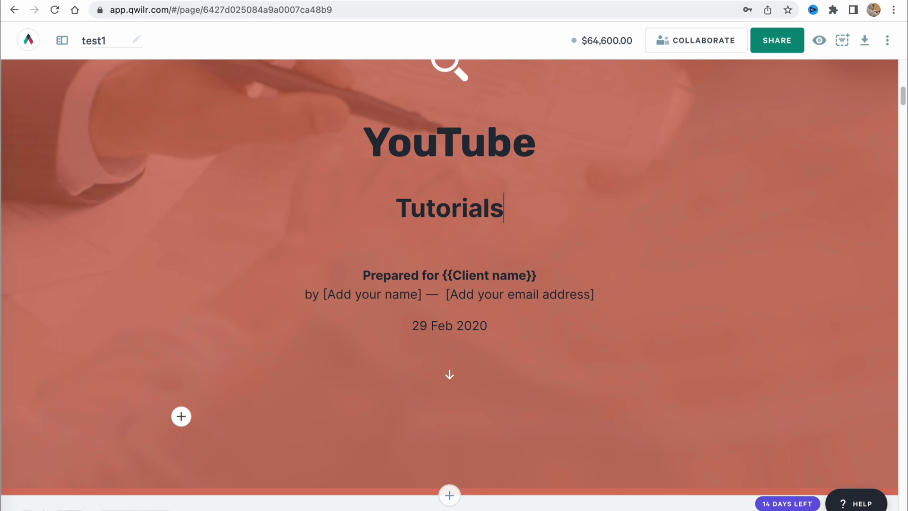
{"action": "scroll", "coordinate": [494, 298], "scroll_direction": "down", "scroll_amount": 2}
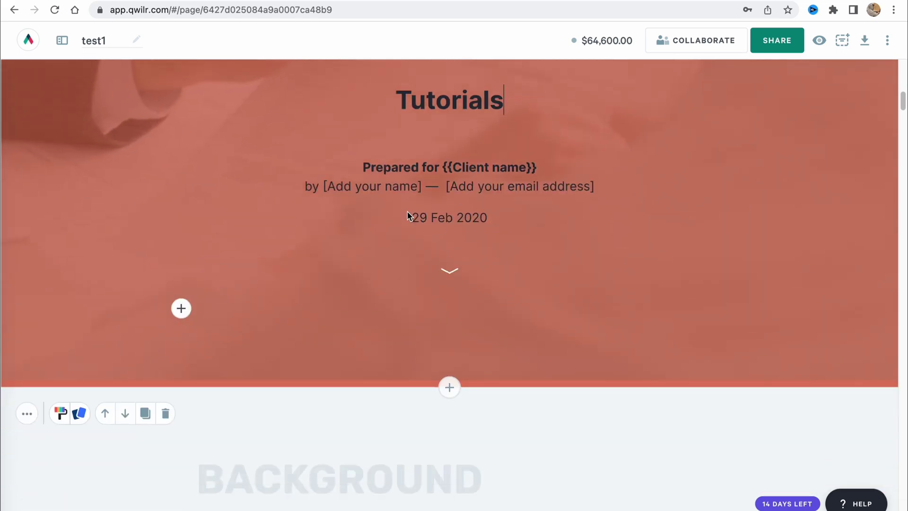
{"action": "scroll", "coordinate": [426, 345], "scroll_direction": "down", "scroll_amount": 5}
{"action": "scroll", "coordinate": [470, 377], "scroll_direction": "up", "scroll_amount": 10}
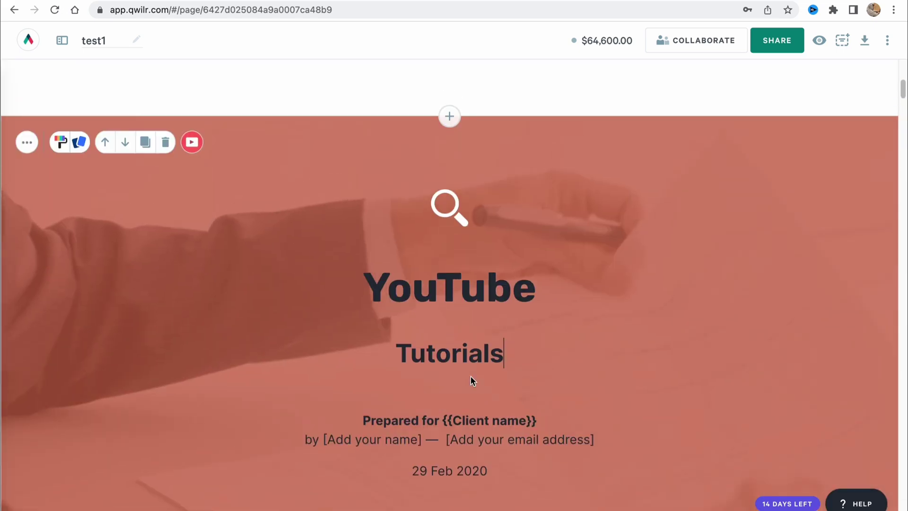
{"action": "scroll", "coordinate": [470, 381], "scroll_direction": "down", "scroll_amount": 8}
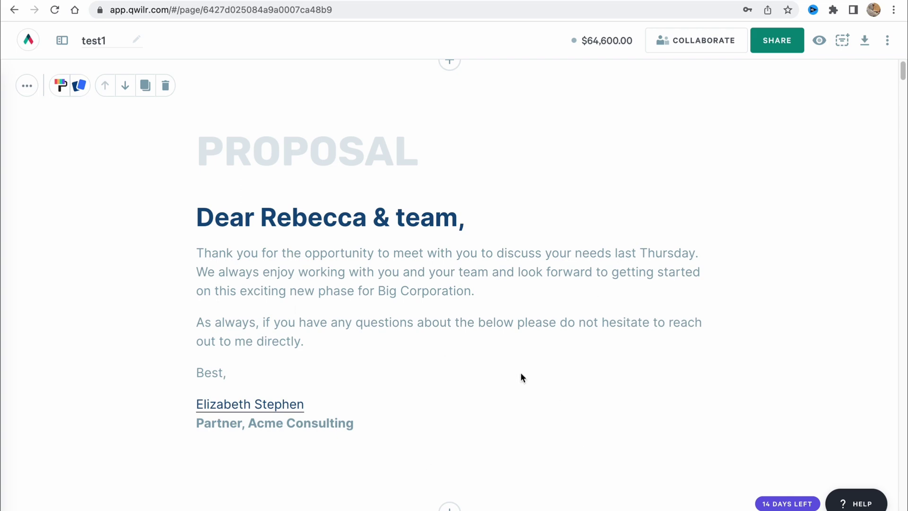
{"action": "scroll", "coordinate": [522, 360], "scroll_direction": "up", "scroll_amount": 8}
{"action": "scroll", "coordinate": [523, 361], "scroll_direction": "down", "scroll_amount": 5}
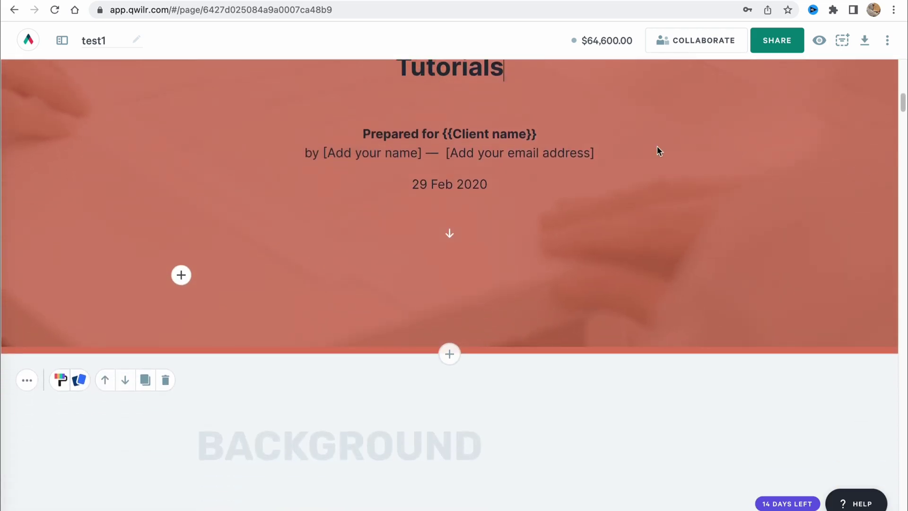
- Open the test1 share panel, showing the $64,600.00 draft with a never-expiring link
{"action": "scroll", "coordinate": [659, 150], "scroll_direction": "down", "scroll_amount": 3}
{"action": "mouse_move", "coordinate": [596, 40]}
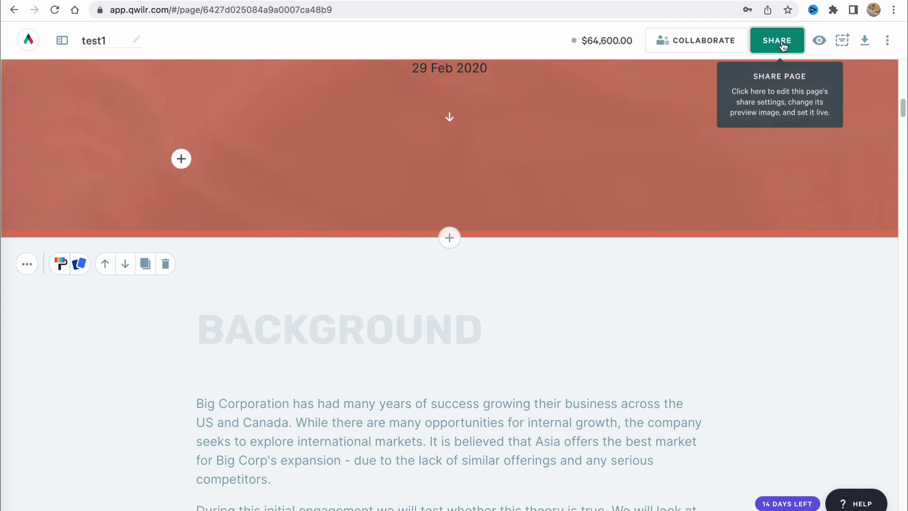
{"action": "scroll", "coordinate": [697, 193], "scroll_direction": "up", "scroll_amount": 1}
{"action": "scroll", "coordinate": [696, 187], "scroll_direction": "down", "scroll_amount": 5}
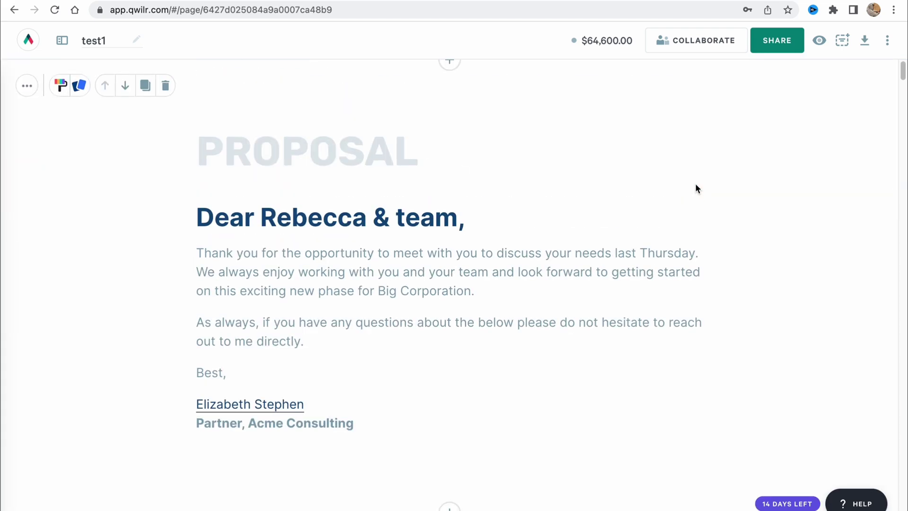
{"action": "left_click", "coordinate": [785, 47]}
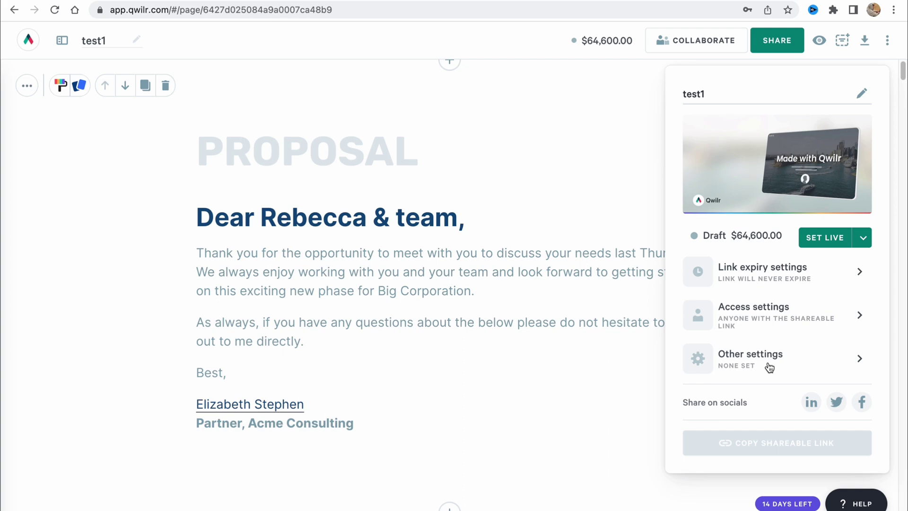
- Preview test1 as a collaborator and scroll past the letter to the YouTube Tutorials block
{"action": "left_click", "coordinate": [820, 42]}
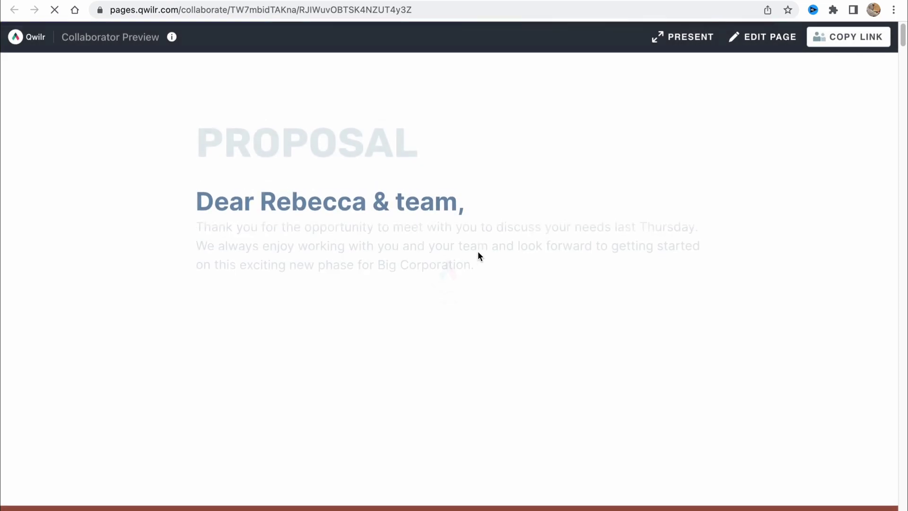
{"action": "left_click", "coordinate": [263, 81]}
{"action": "scroll", "coordinate": [430, 260], "scroll_direction": "down", "scroll_amount": 14}
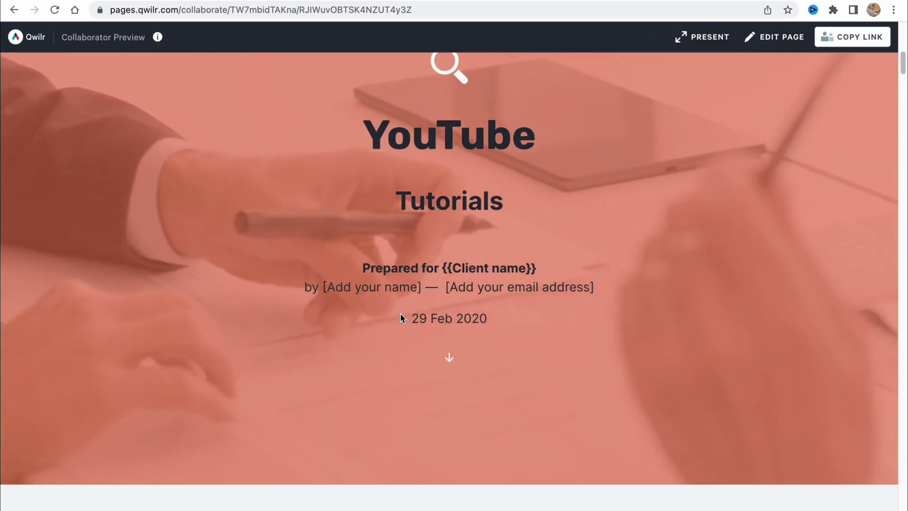
{"action": "scroll", "coordinate": [433, 274], "scroll_direction": "down", "scroll_amount": 8}
{"action": "scroll", "coordinate": [431, 283], "scroll_direction": "down", "scroll_amount": 10}
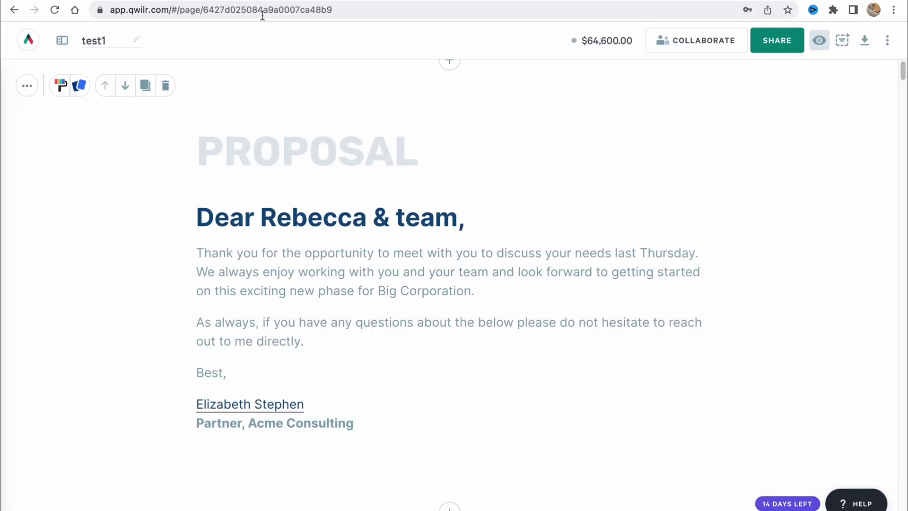
- Open the PDF export options, A4 portrait at Print quality, for test1
{"action": "left_click", "coordinate": [864, 41]}
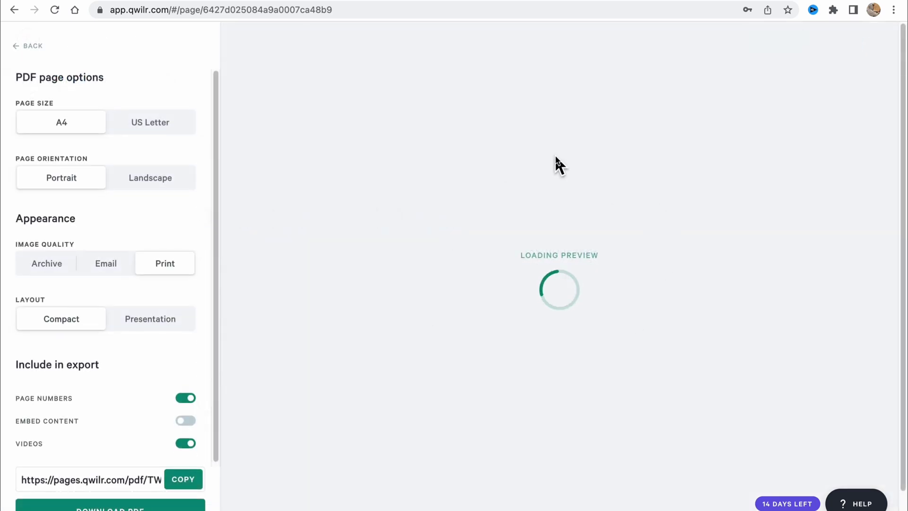